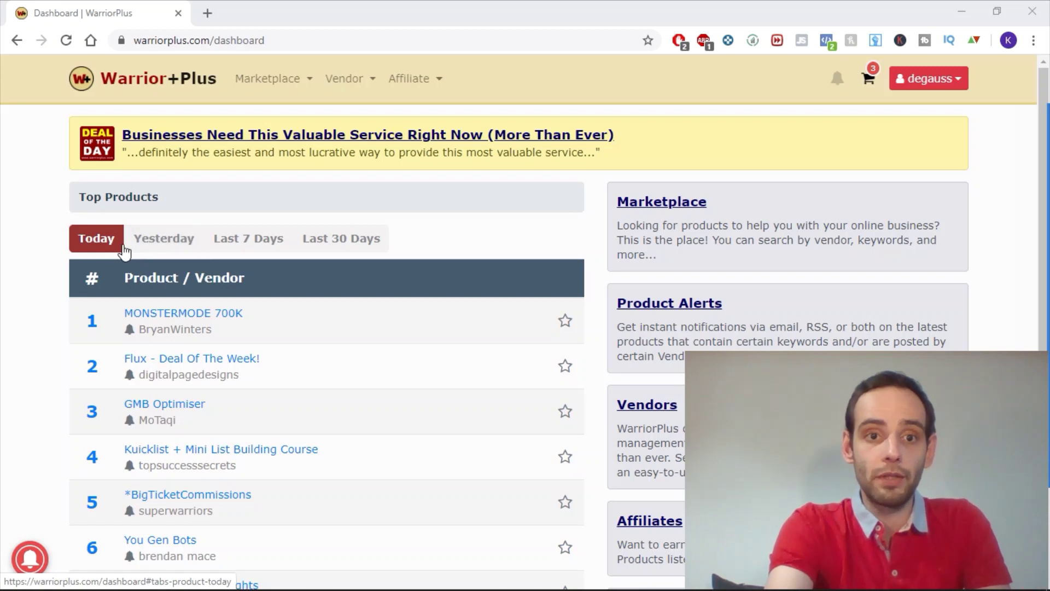
- Show the top products of the last 30 days, and open the list of affiliate offers
left_click(321, 247)
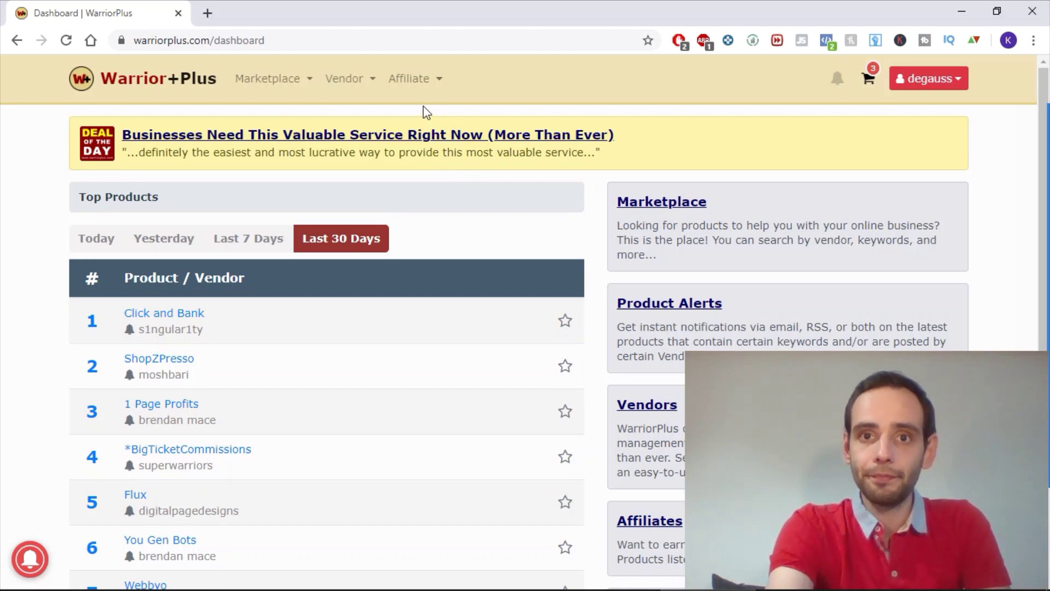
left_click(417, 87)
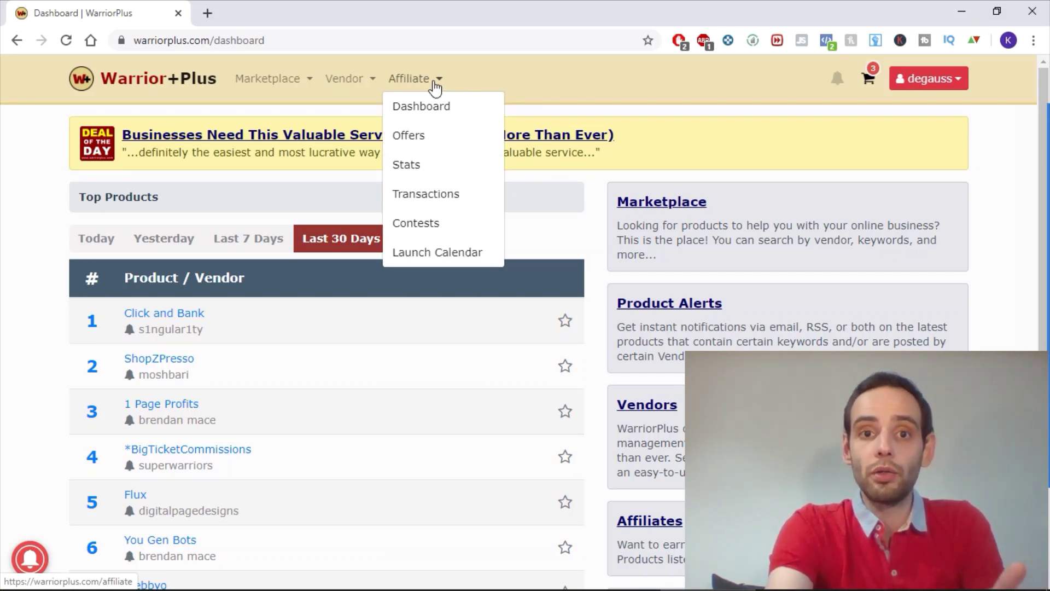
left_click(418, 148)
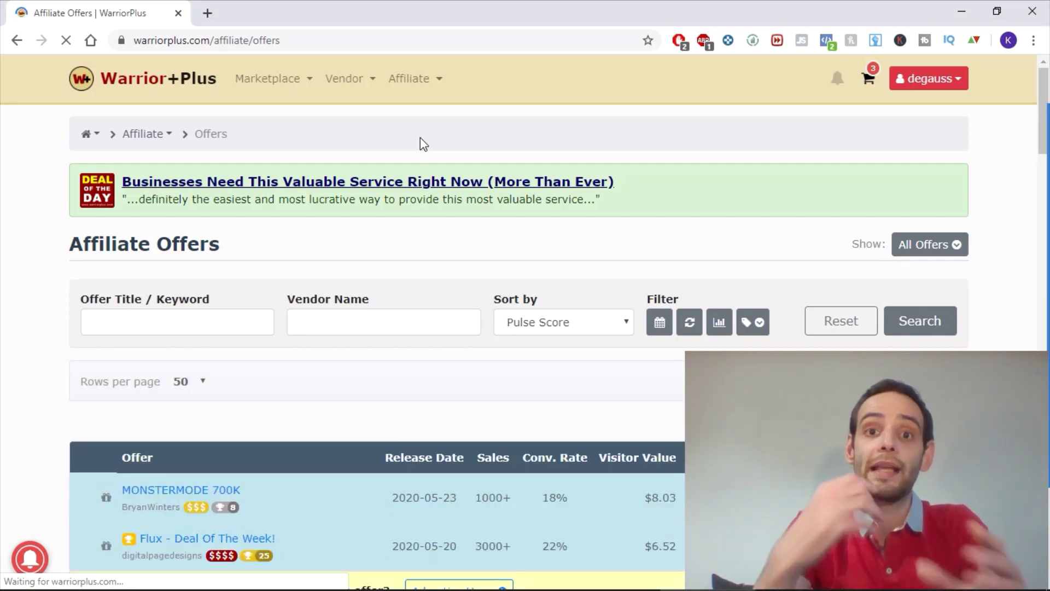
- Look through the sorting options available for the affiliate offers list
scroll(446, 163, "down", 3)
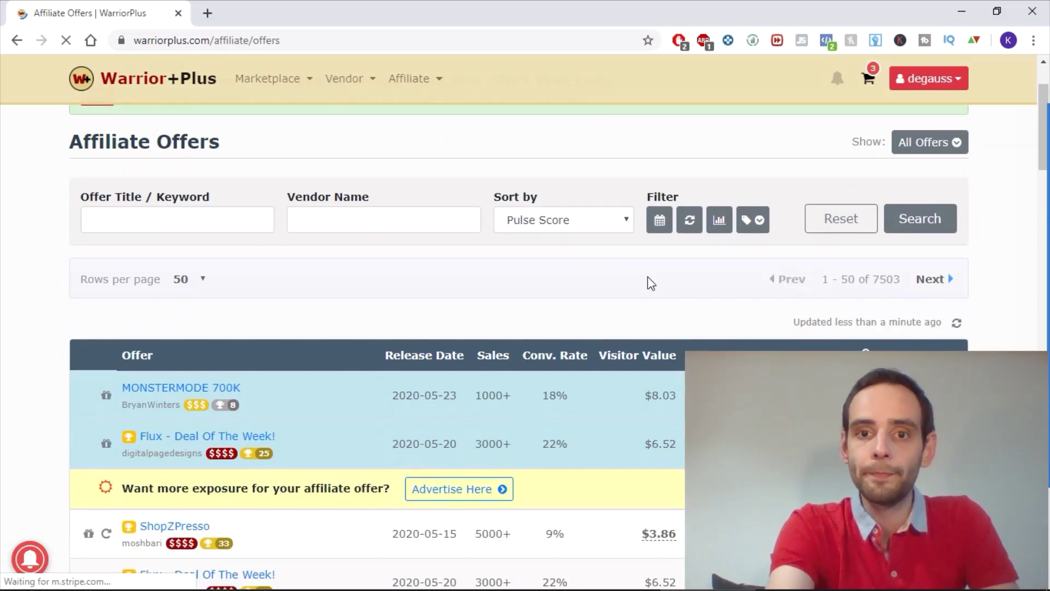
scroll(607, 230, "down", 1)
scroll(582, 189, "up", 2)
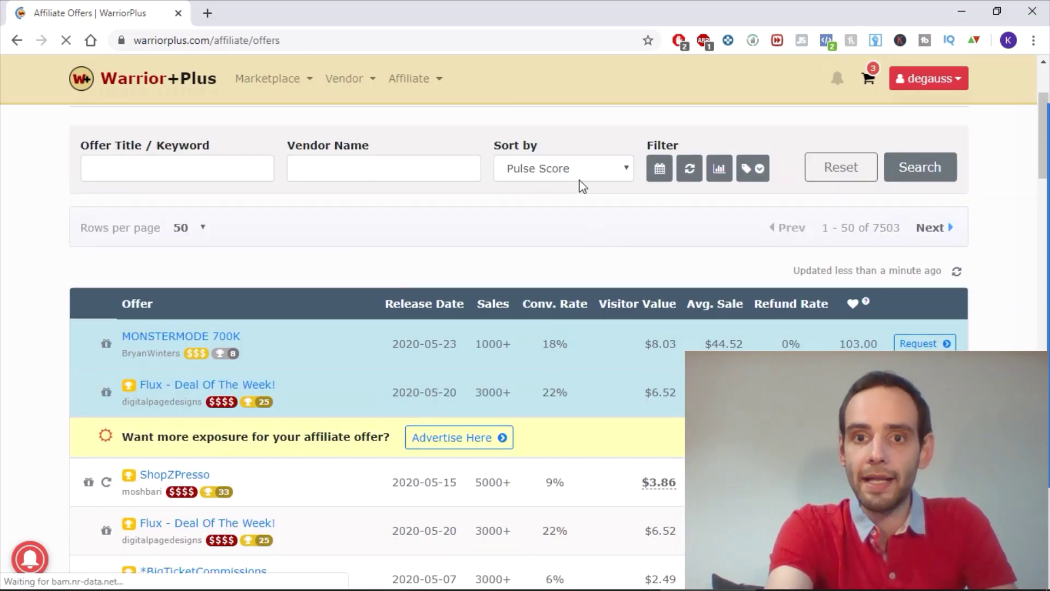
left_click(575, 178)
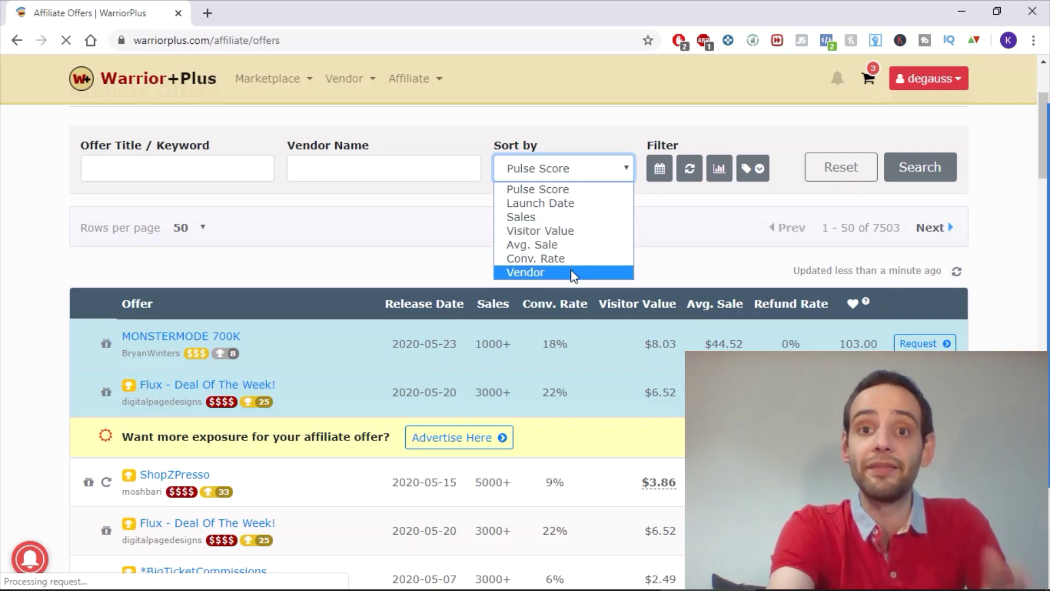
left_click(433, 241)
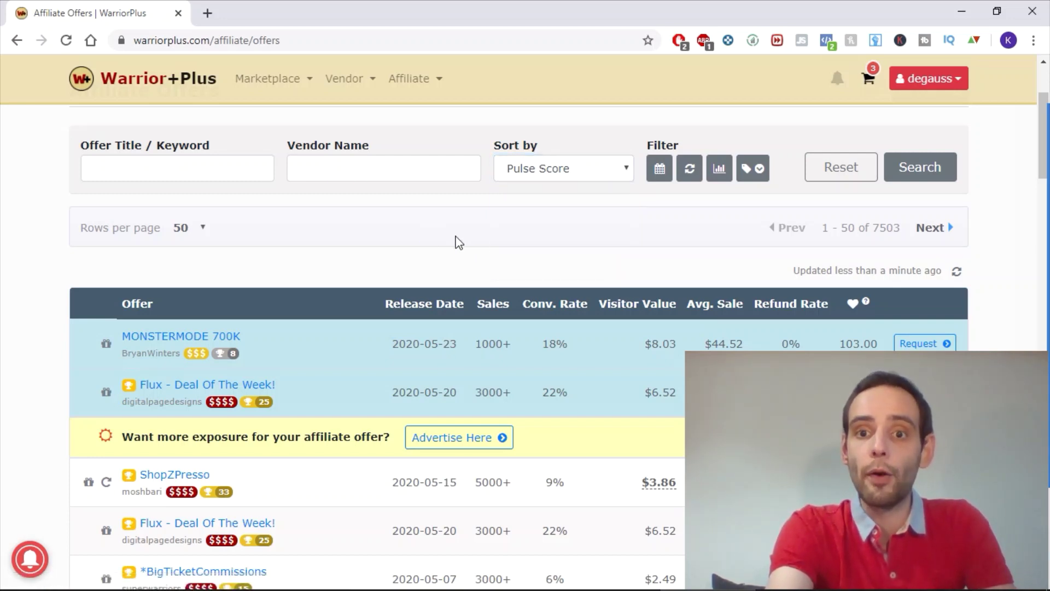
- Compare the listed affiliate offers by sales, conversion rate, visitor value, average sale and refund rate
scroll(492, 239, "down", 2)
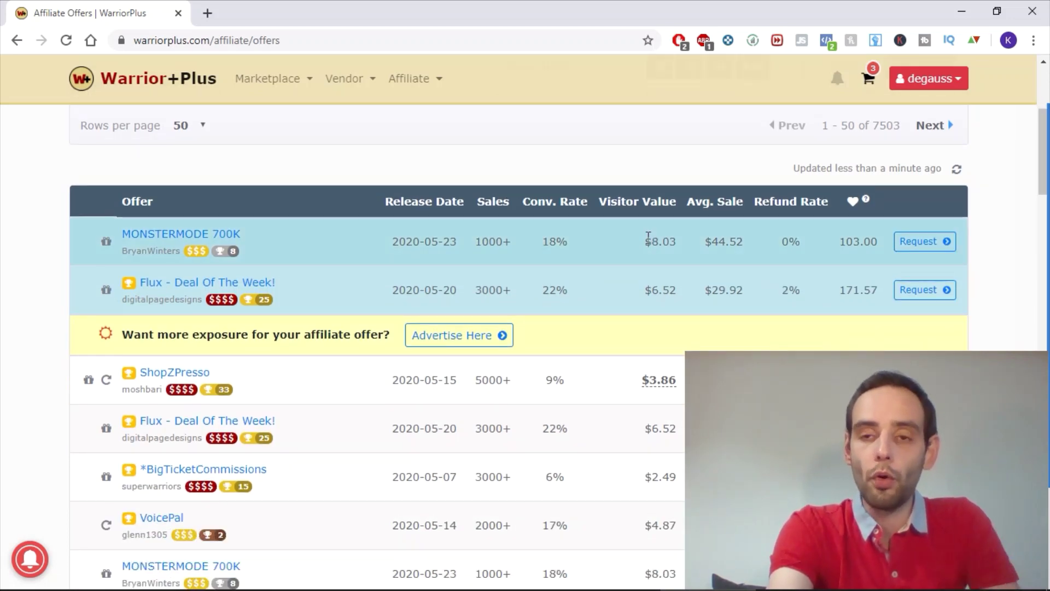
scroll(648, 237, "down", 1)
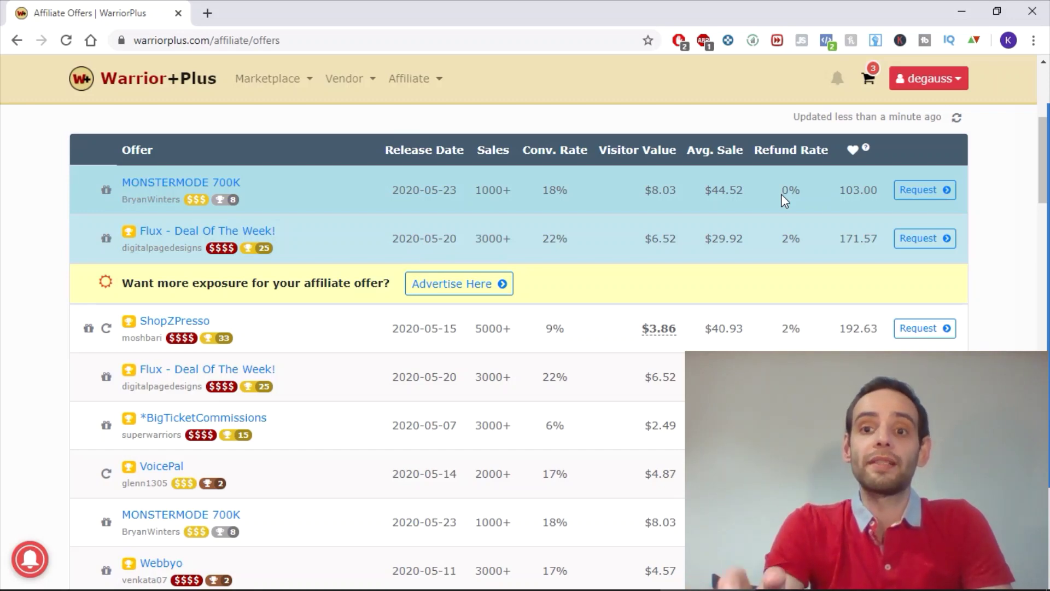
scroll(769, 227, "down", 5)
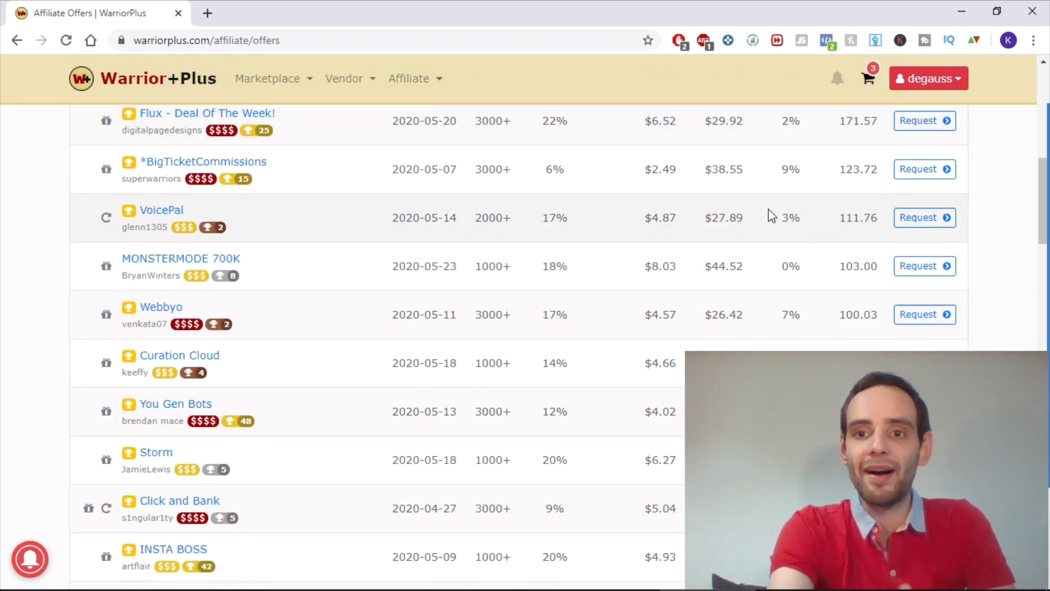
scroll(770, 217, "down", 2)
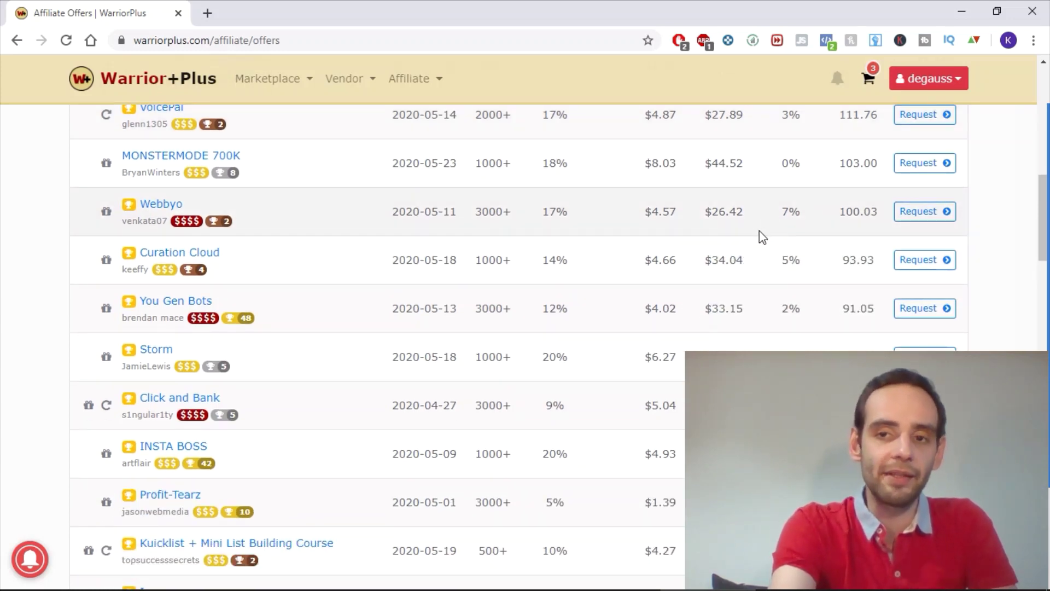
scroll(767, 226, "up", 1)
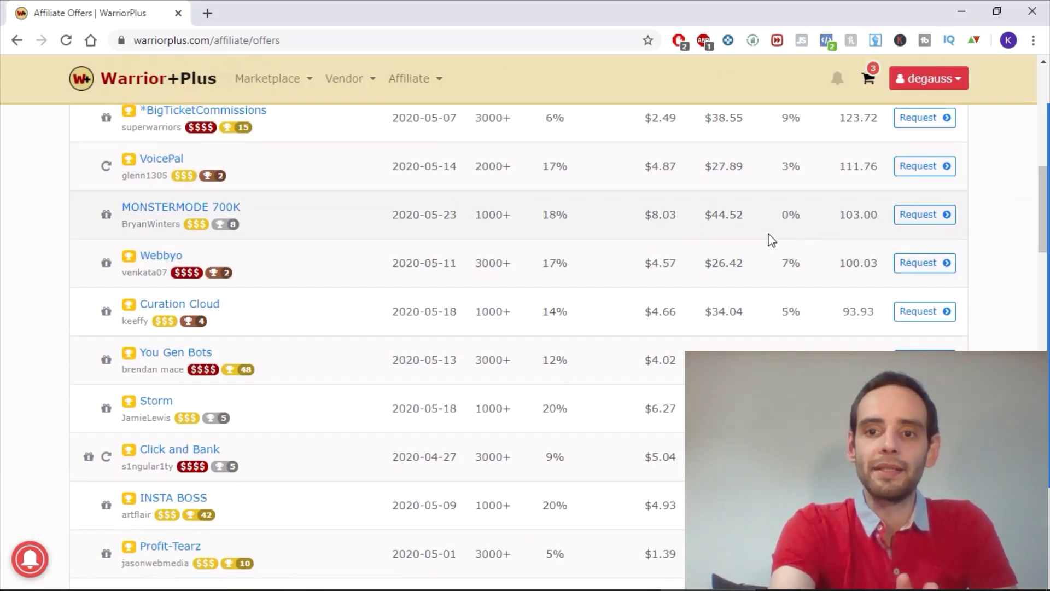
scroll(770, 236, "up", 2)
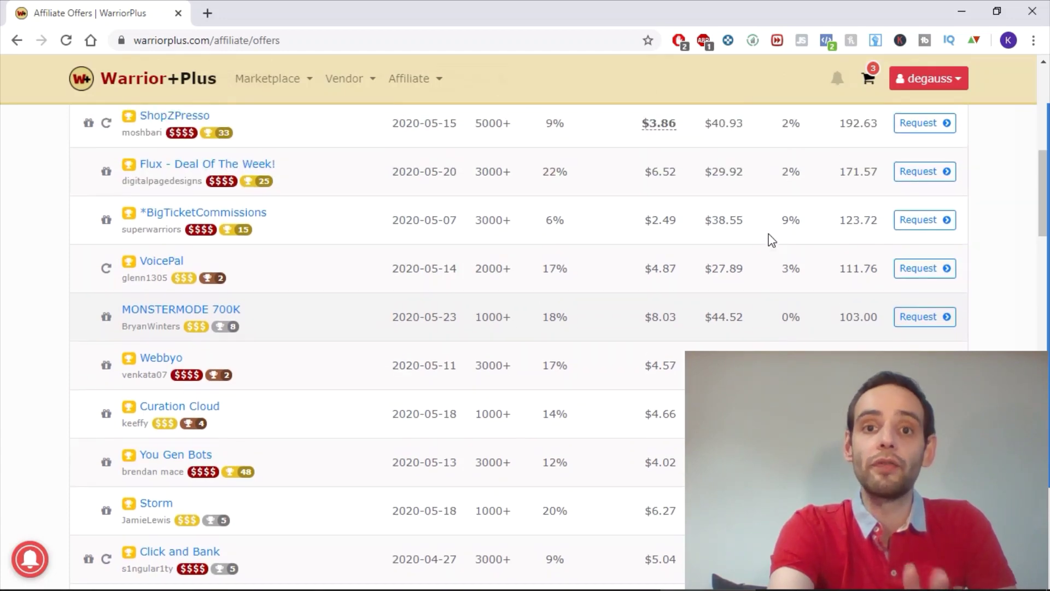
scroll(769, 234, "down", 1)
scroll(769, 235, "up", 1)
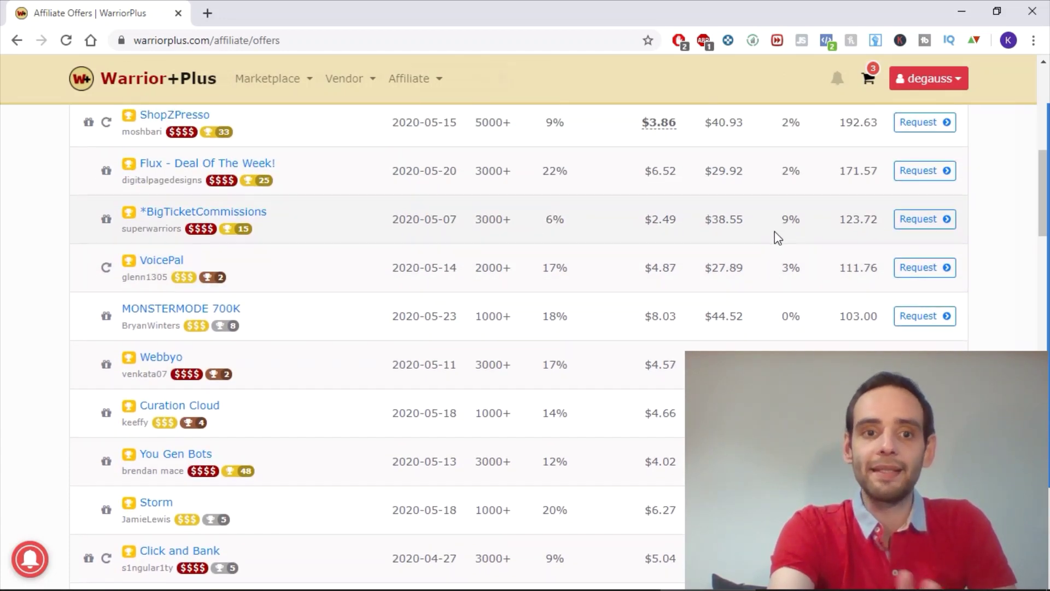
scroll(774, 231, "down", 5)
scroll(774, 231, "up", 3)
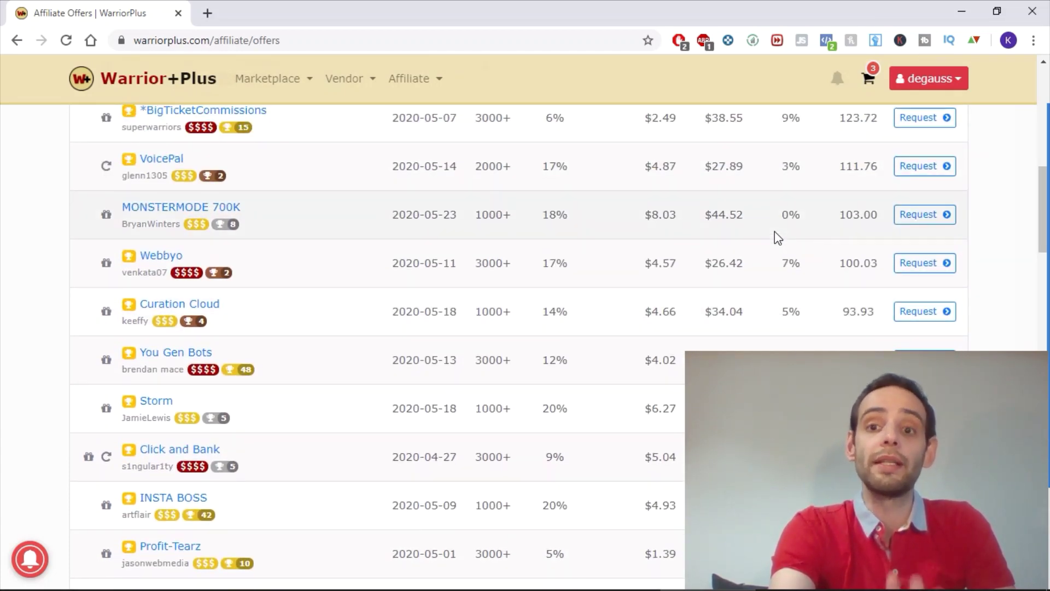
scroll(775, 230, "up", 1)
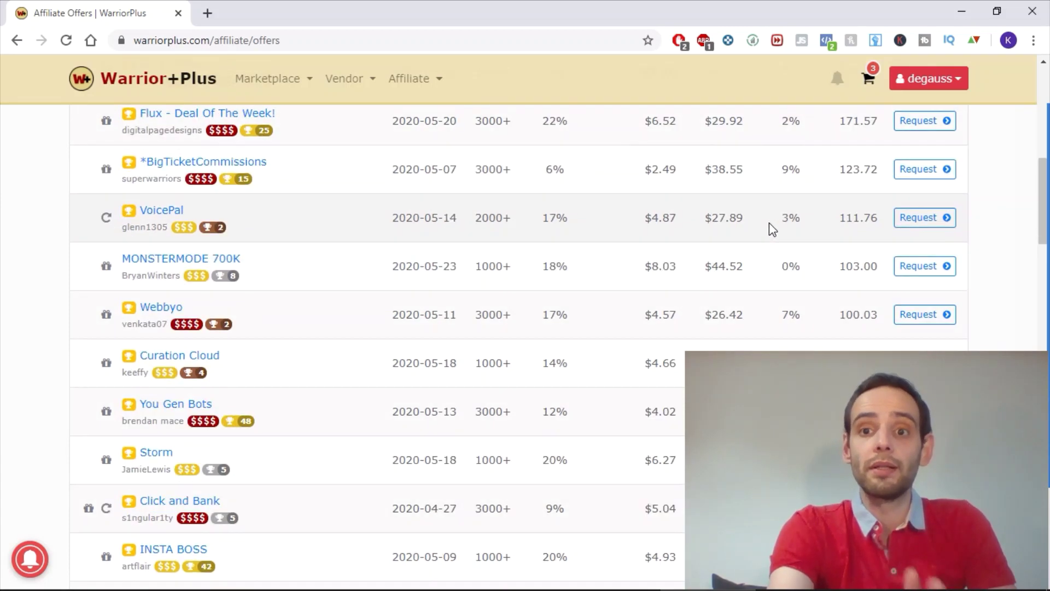
scroll(771, 229, "down", 5)
scroll(770, 228, "down", 1)
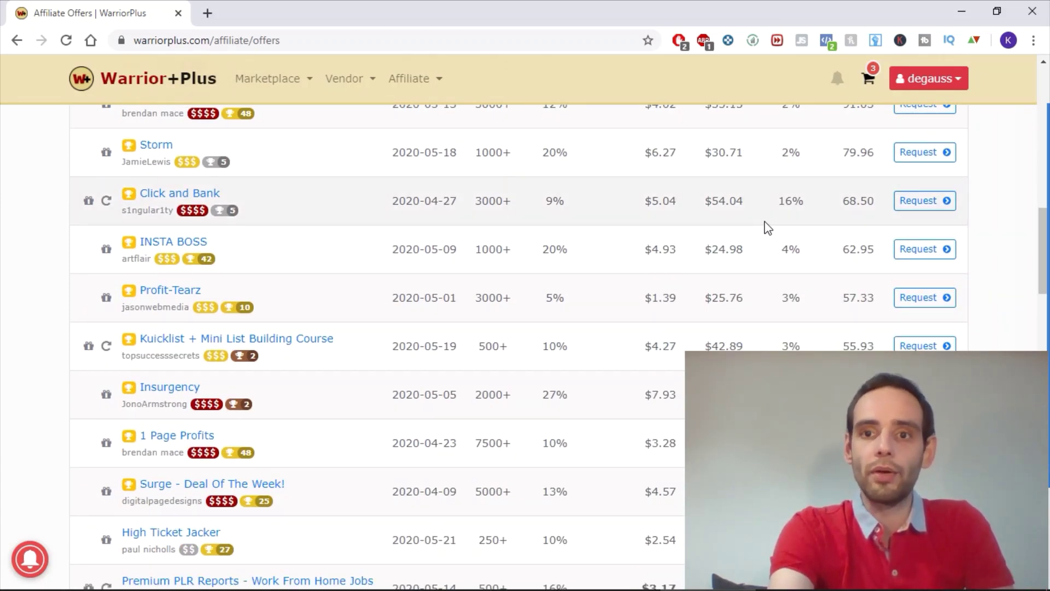
scroll(764, 225, "up", 5)
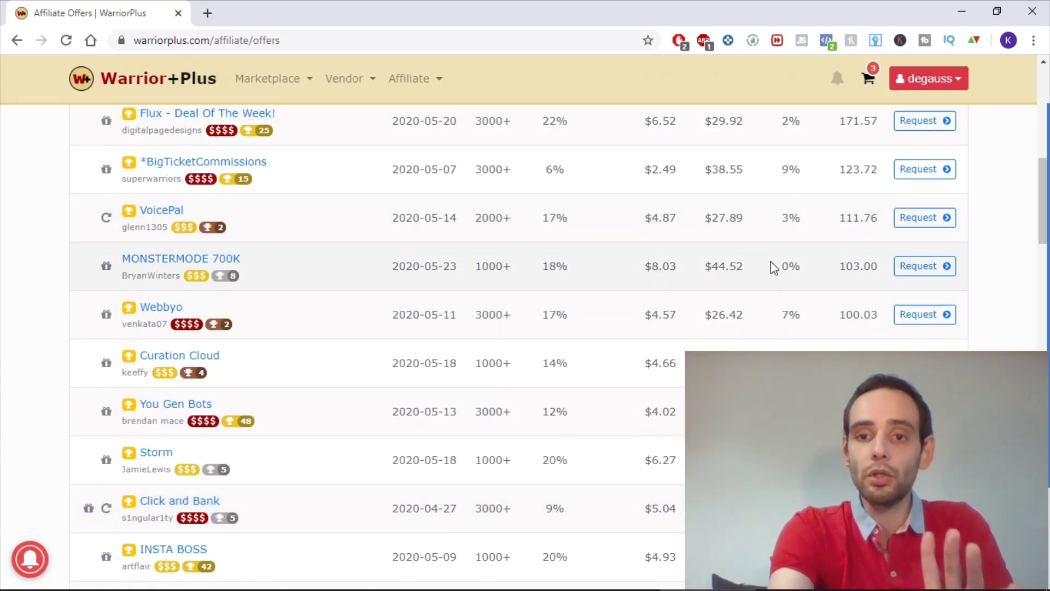
- Check the refund rates of MONSTERMODE 700K and VoicePal, and review the top offers' release dates and conversion rates
left_click_drag(778, 269, 813, 267)
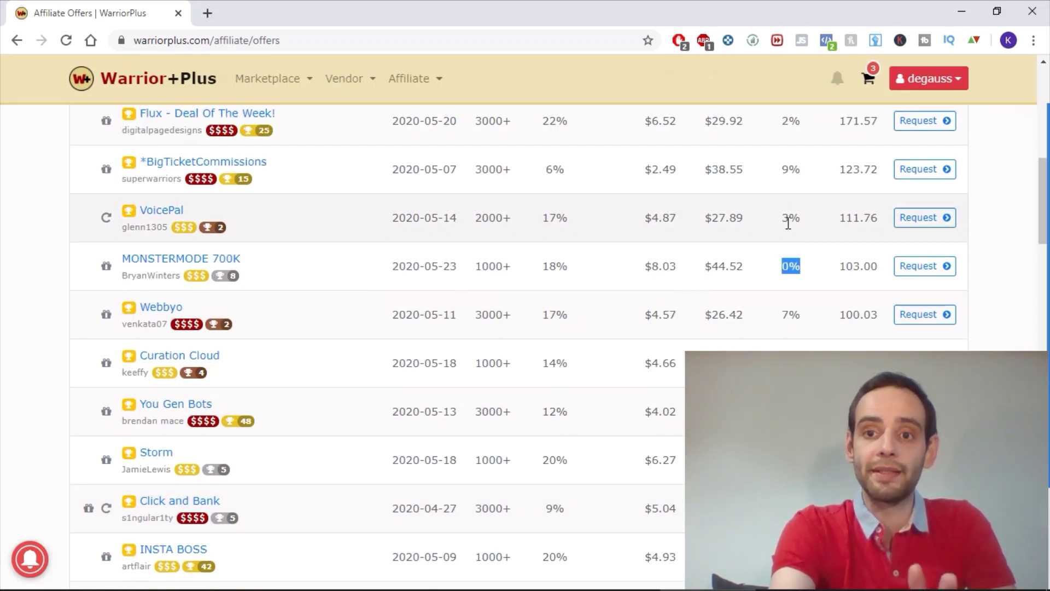
left_click_drag(788, 219, 805, 224)
scroll(788, 257, "up", 6)
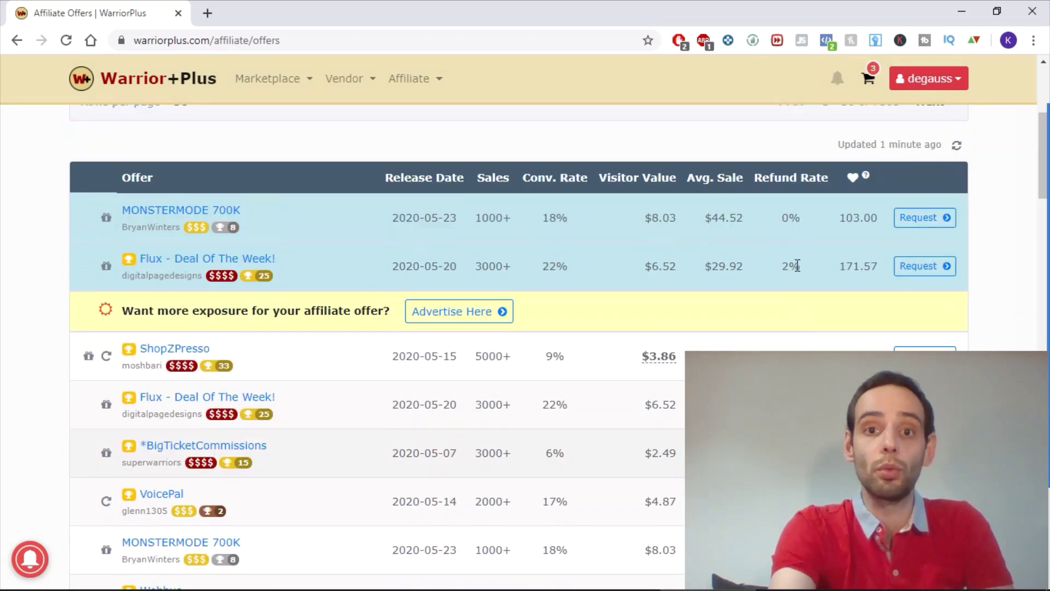
scroll(679, 249, "down", 1)
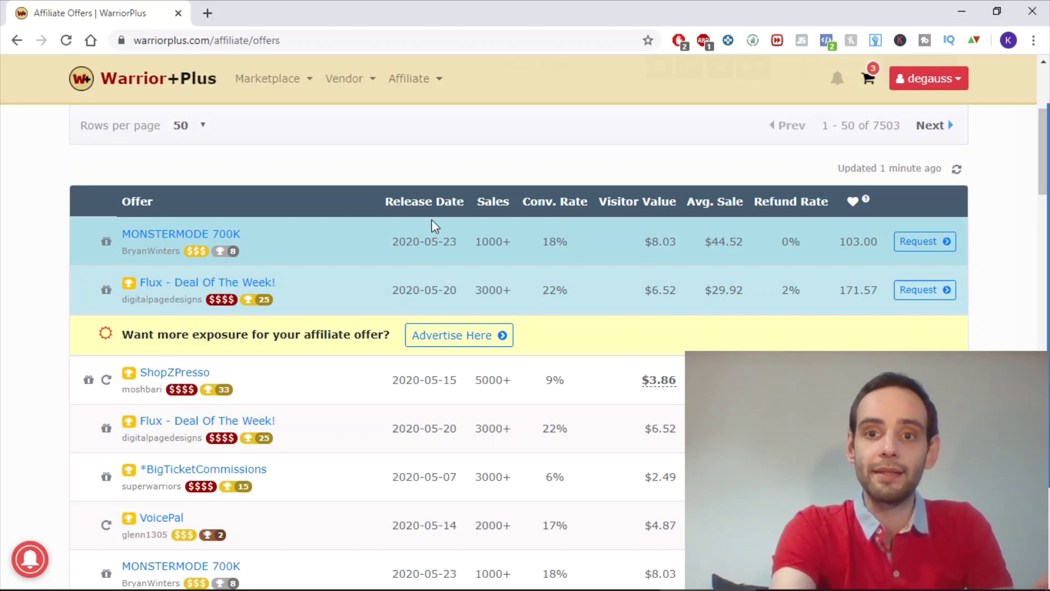
scroll(683, 224, "down", 1)
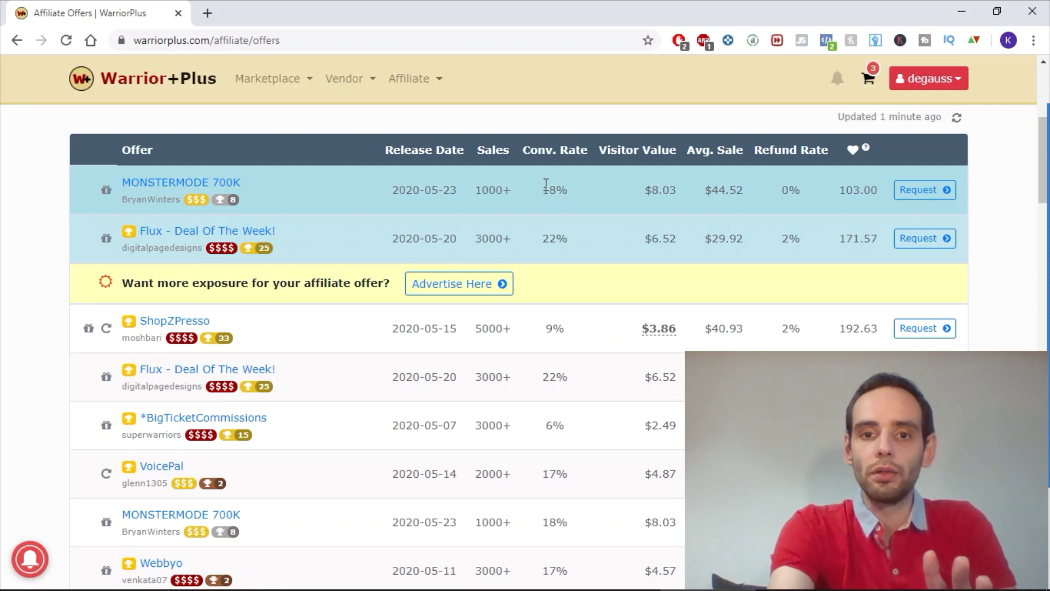
scroll(593, 220, "down", 1)
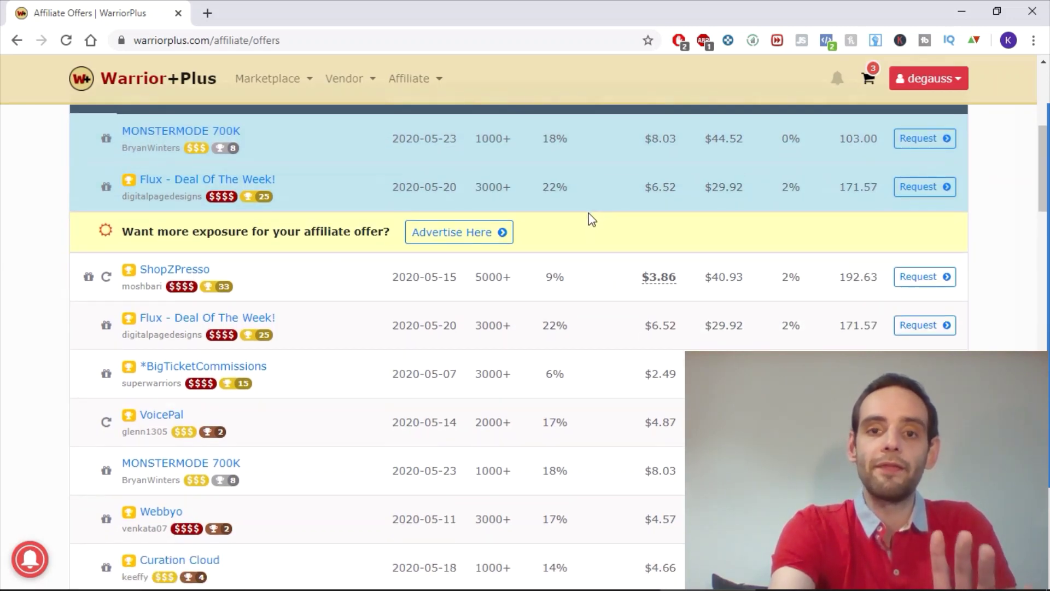
scroll(585, 214, "up", 1)
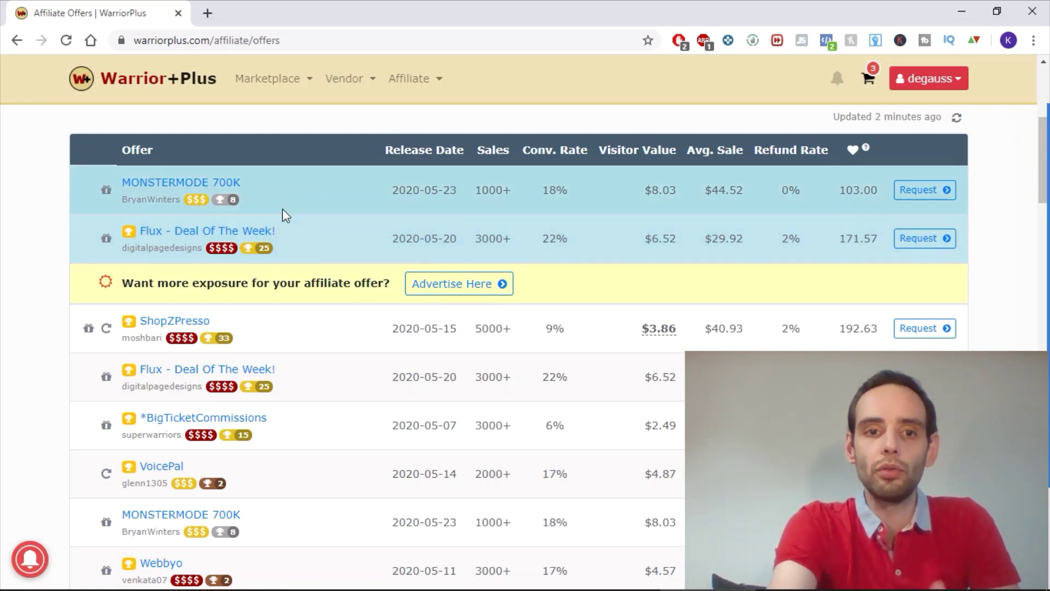
- Open the MONSTERMODE 700K affiliate offer and its JV page
left_click(167, 189)
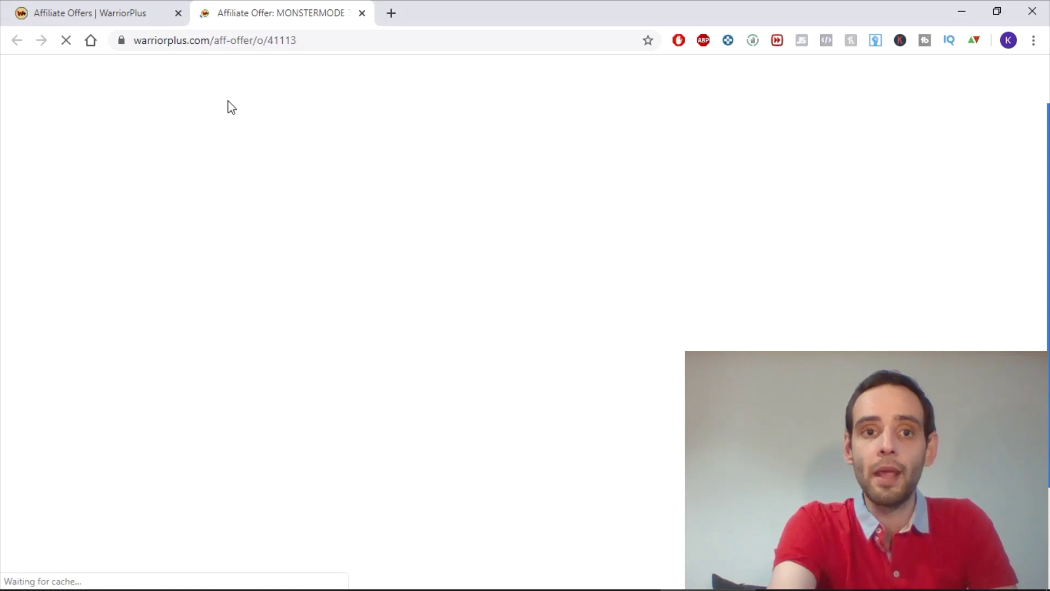
scroll(351, 200, "down", 3)
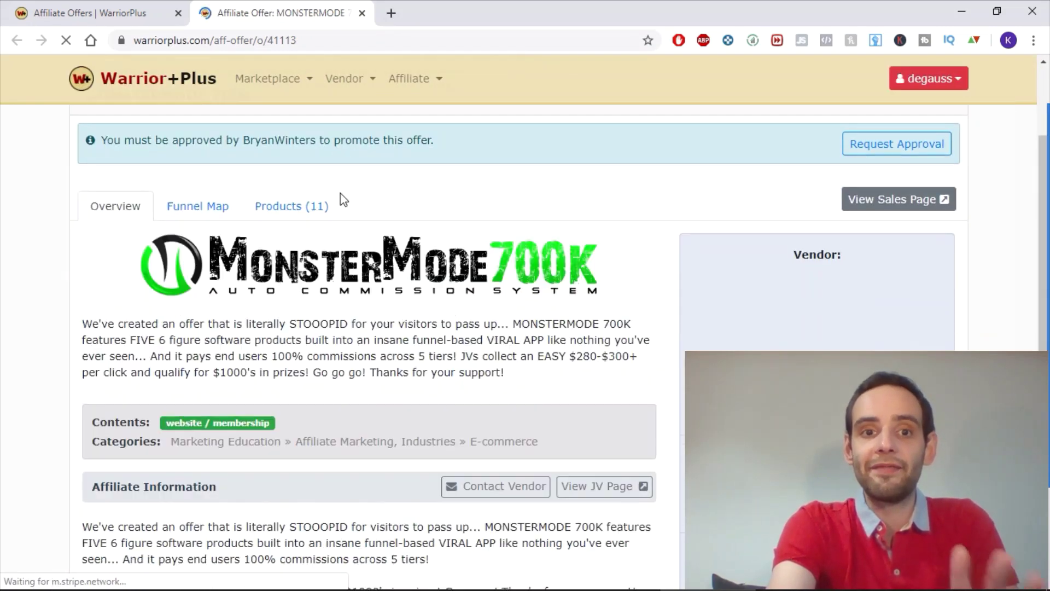
scroll(356, 218, "down", 2)
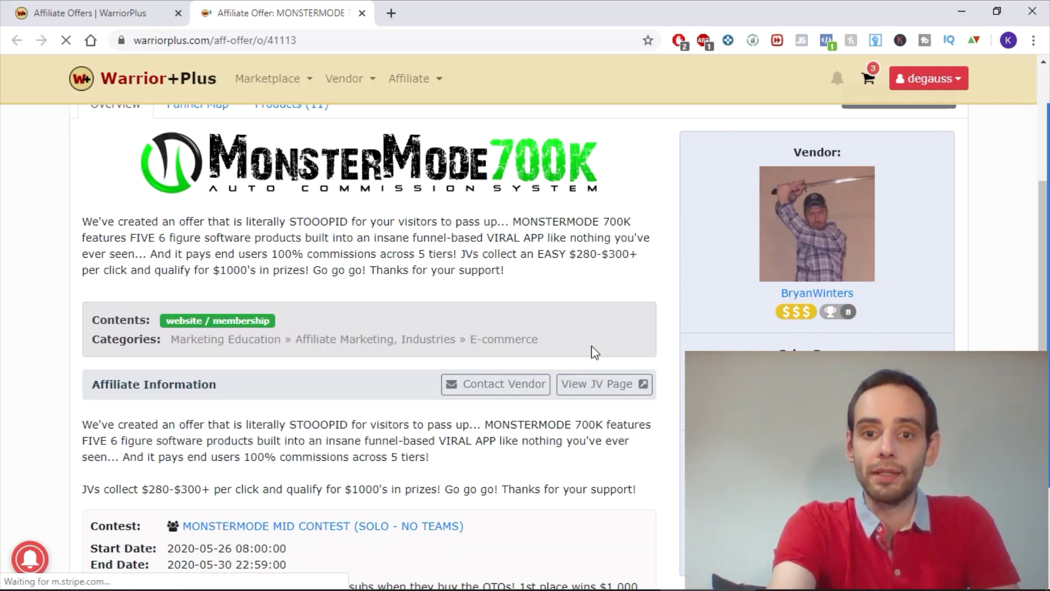
left_click(595, 391)
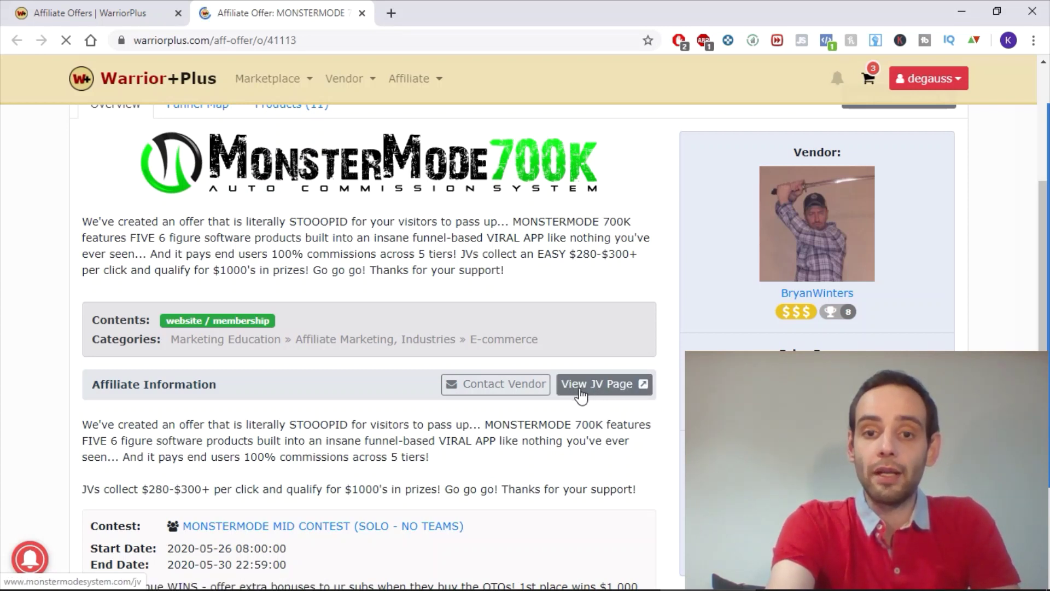
left_click(595, 390)
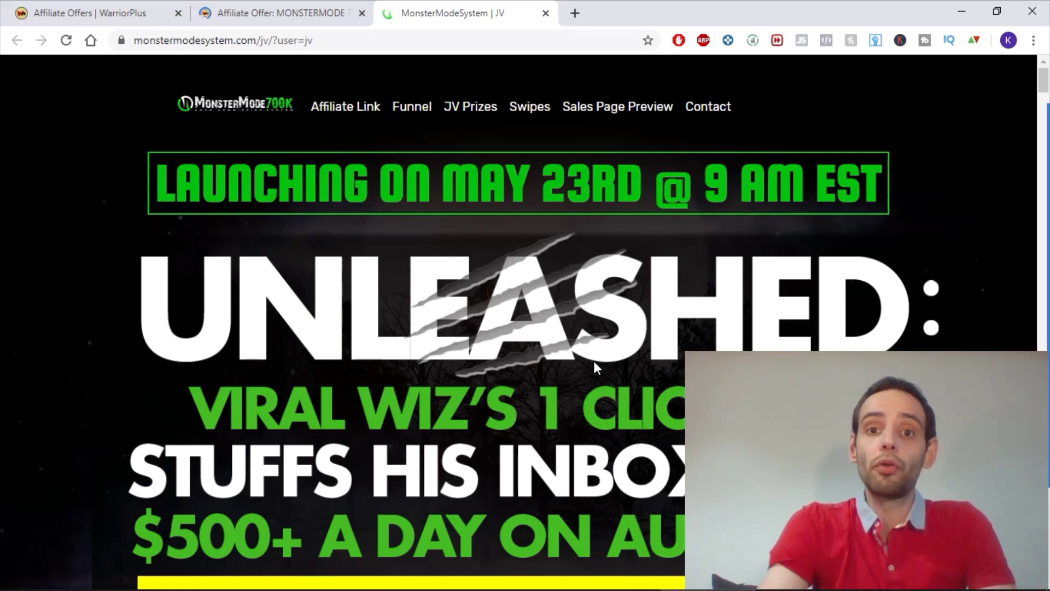
- Read through the MonsterMode JV page, including the affiliate link section, the JV list sign-up and the funnel description
scroll(593, 342, "down", 10)
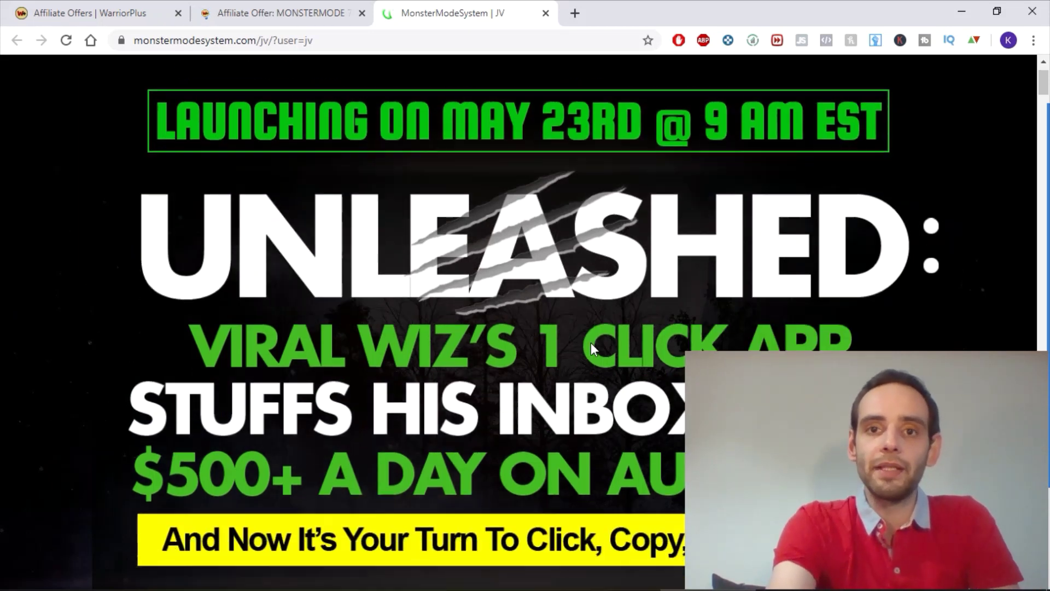
scroll(502, 361, "down", 2)
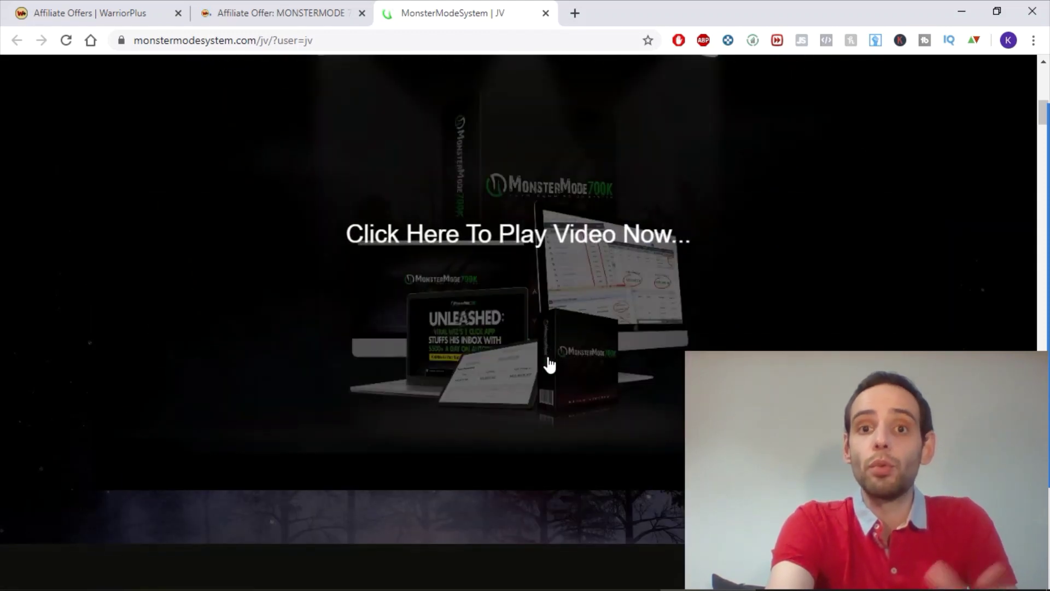
scroll(542, 356, "down", 3)
scroll(539, 359, "down", 5)
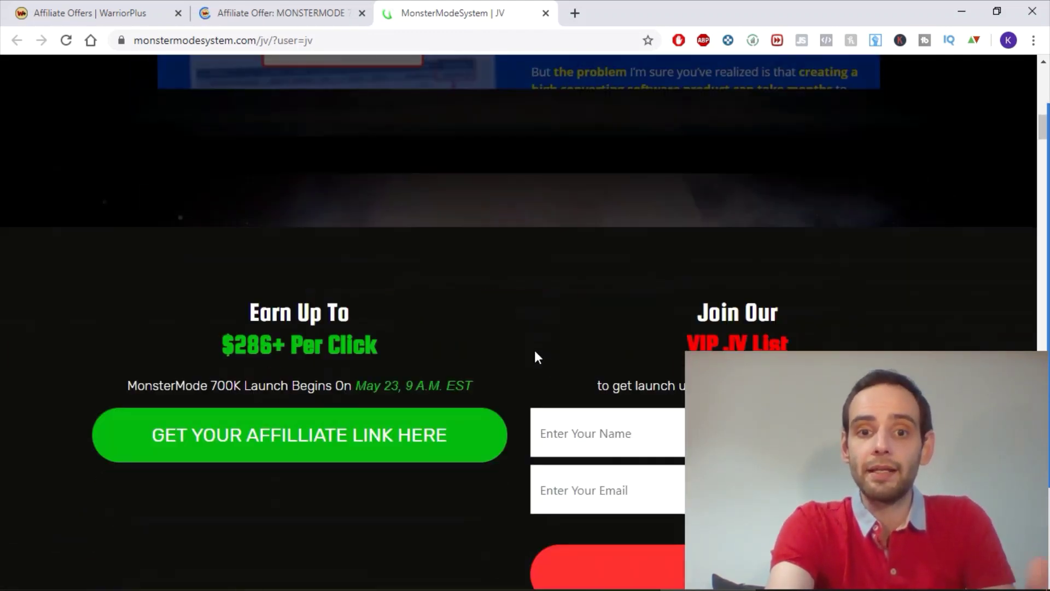
scroll(407, 313, "down", 1)
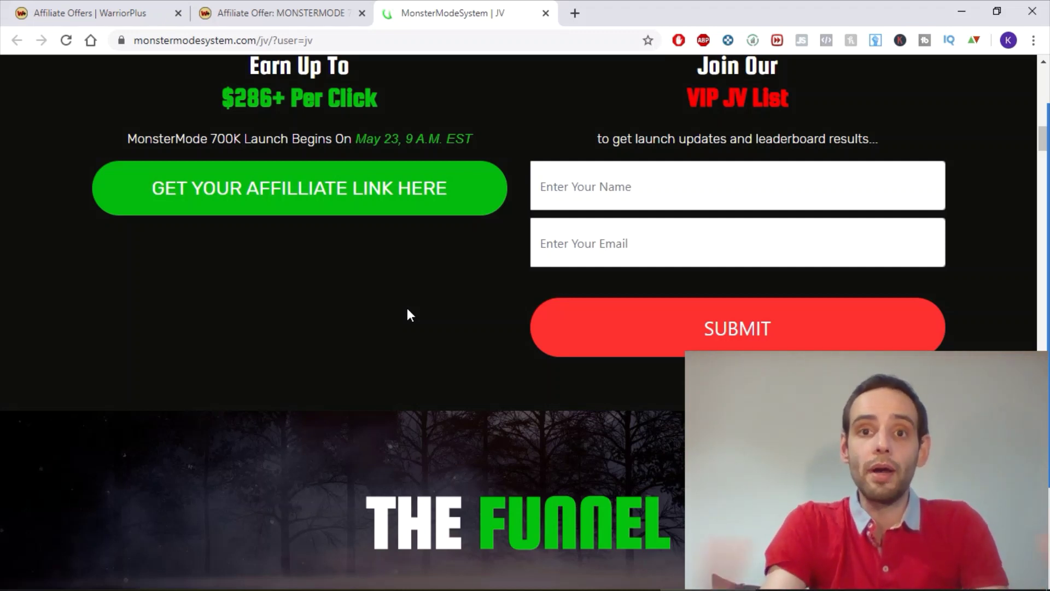
scroll(411, 309, "down", 10)
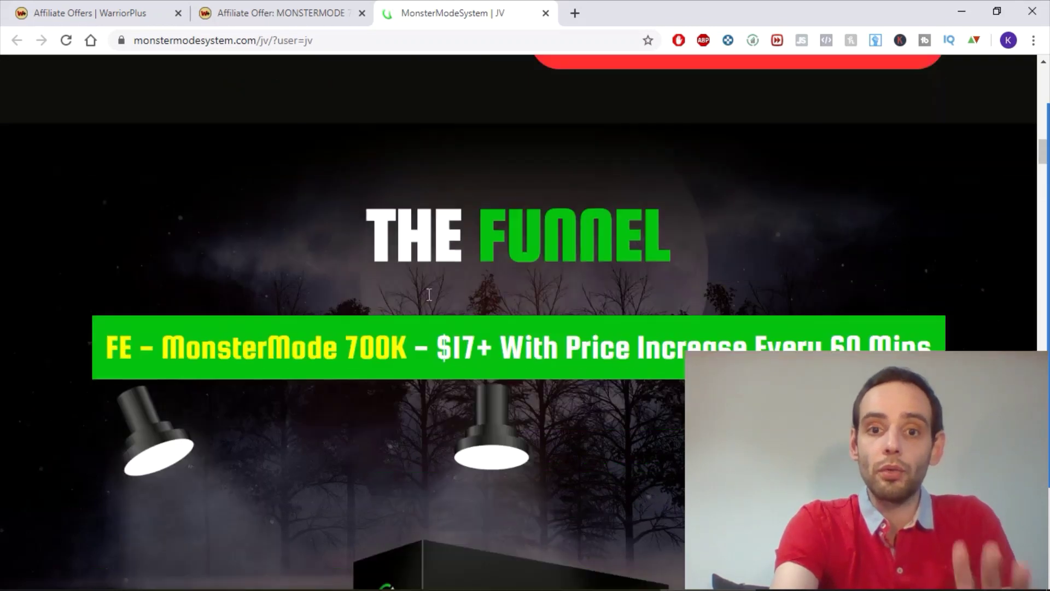
scroll(446, 296, "down", 12)
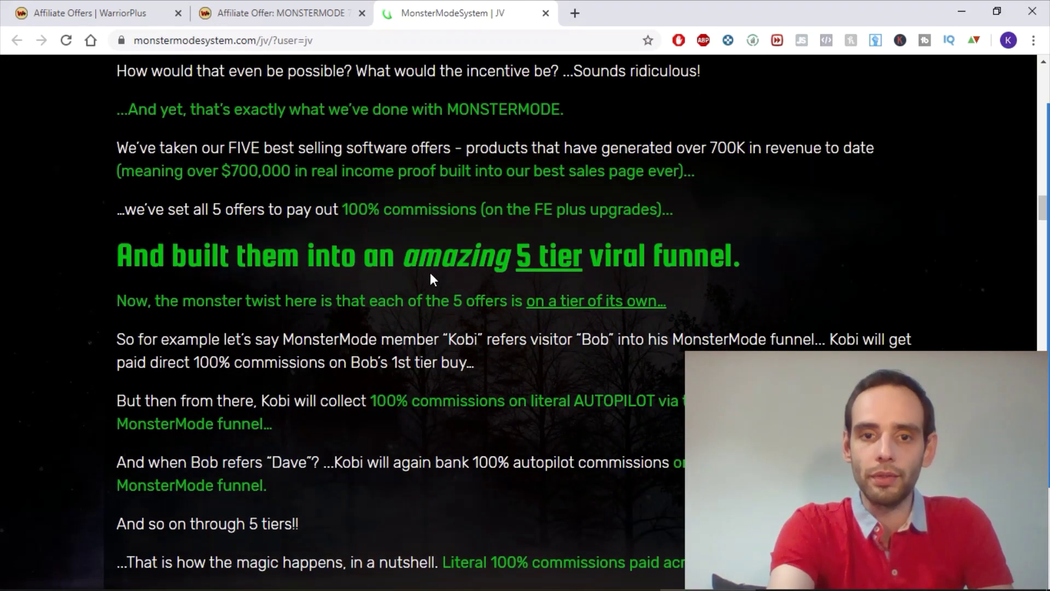
- Close the JV page and examine the MONSTERMODE 700K funnel map from the main page through the OTO upsells and downsells
scroll(474, 80, "down", 4)
left_click(546, 17)
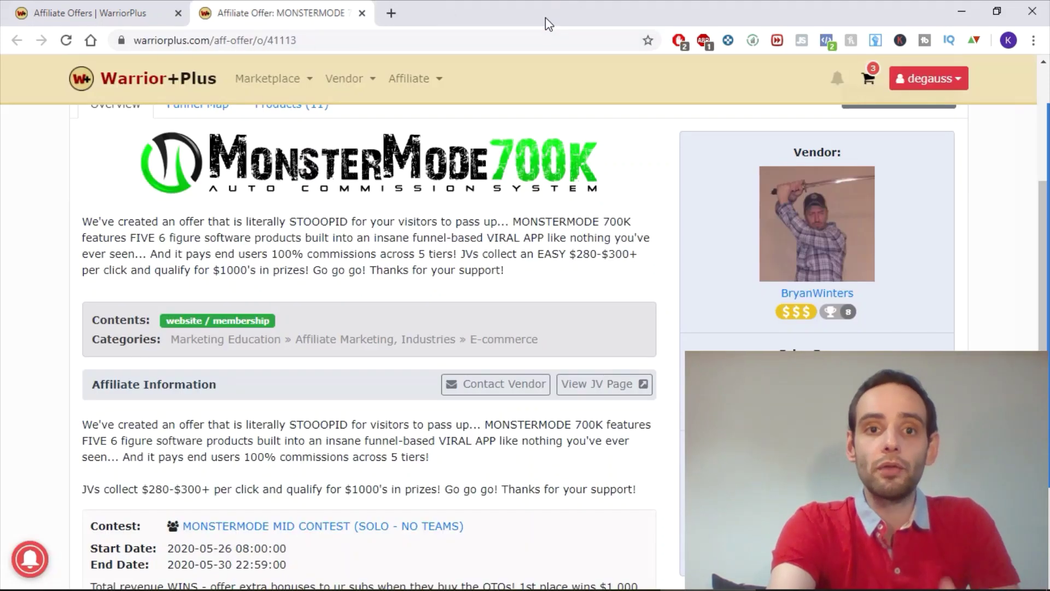
scroll(377, 275, "up", 3)
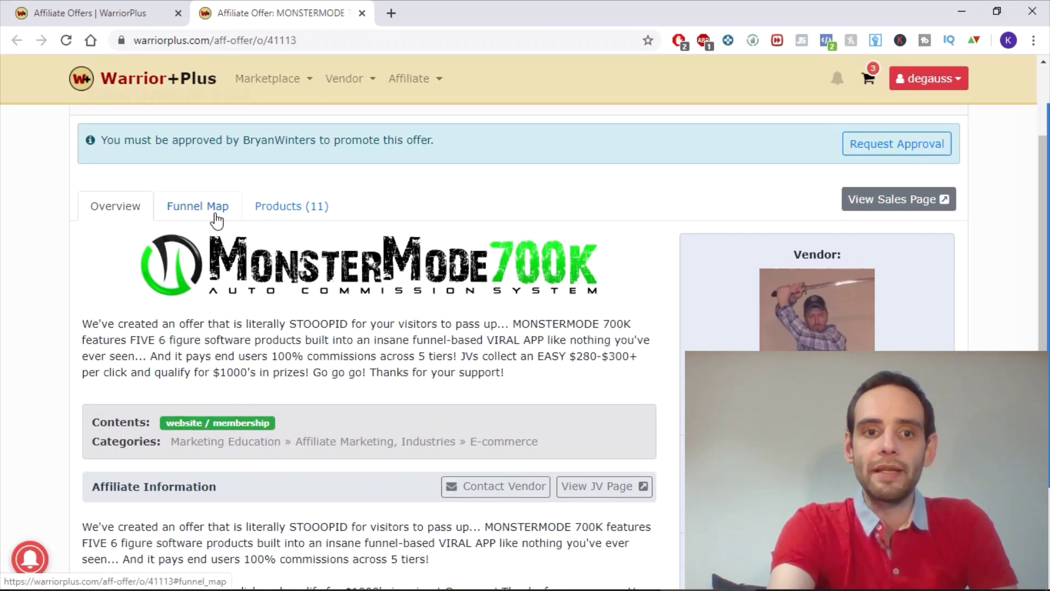
left_click(211, 212)
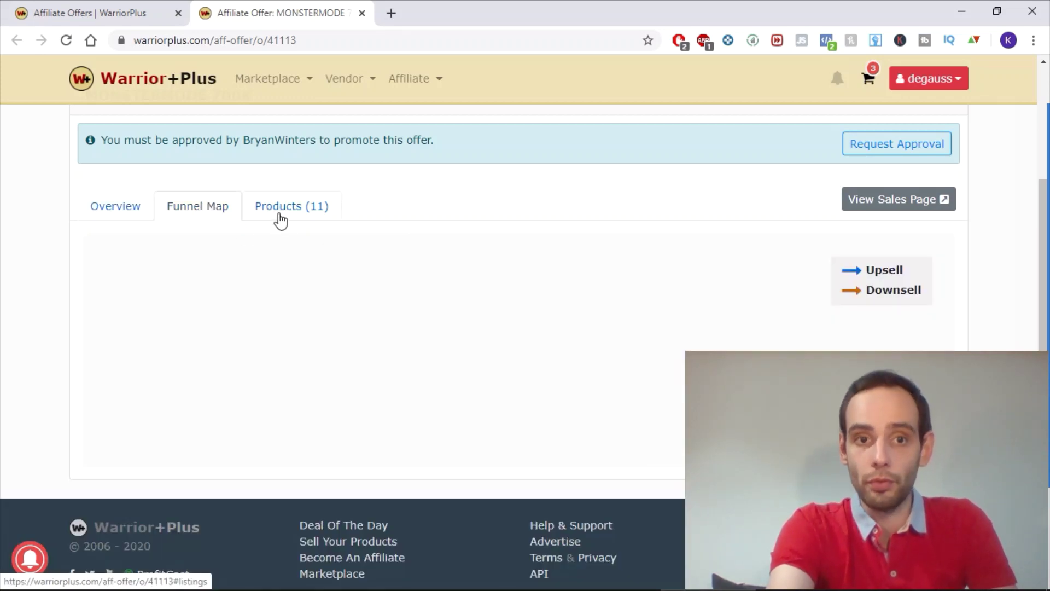
scroll(378, 226, "down", 8)
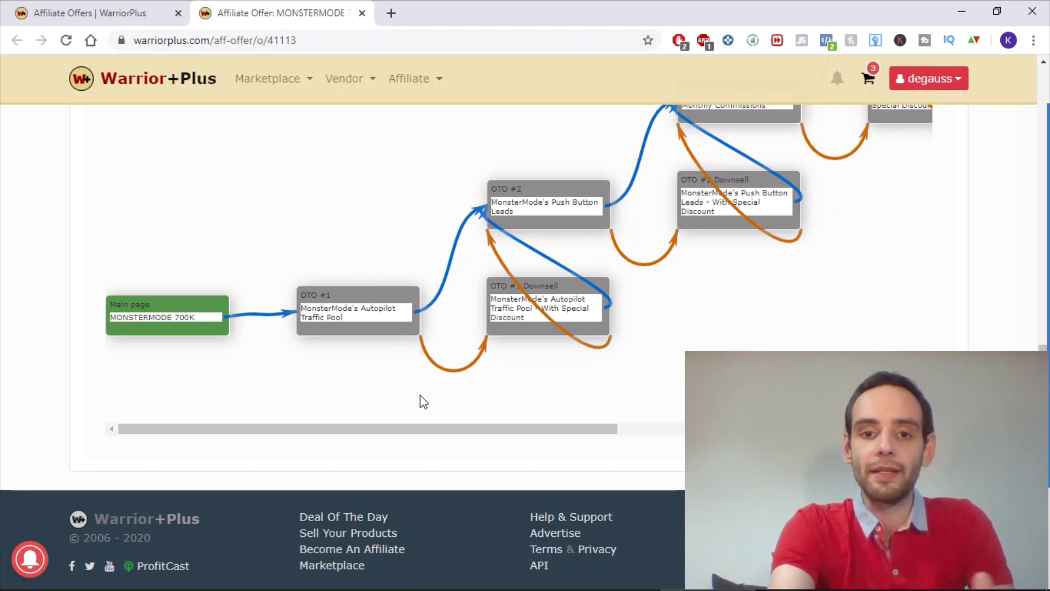
scroll(426, 411, "up", 4)
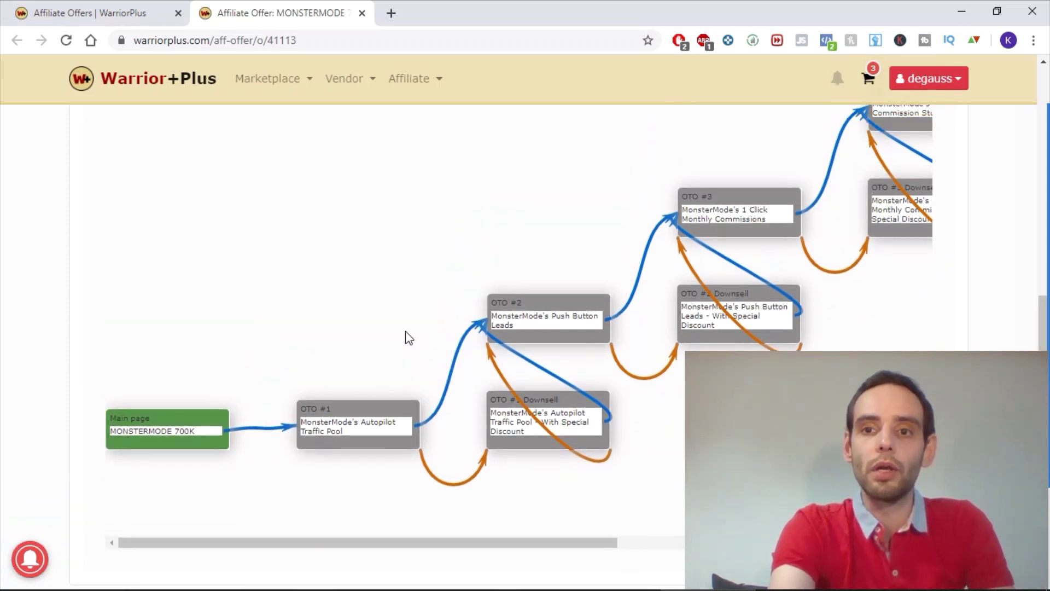
scroll(404, 339, "down", 2)
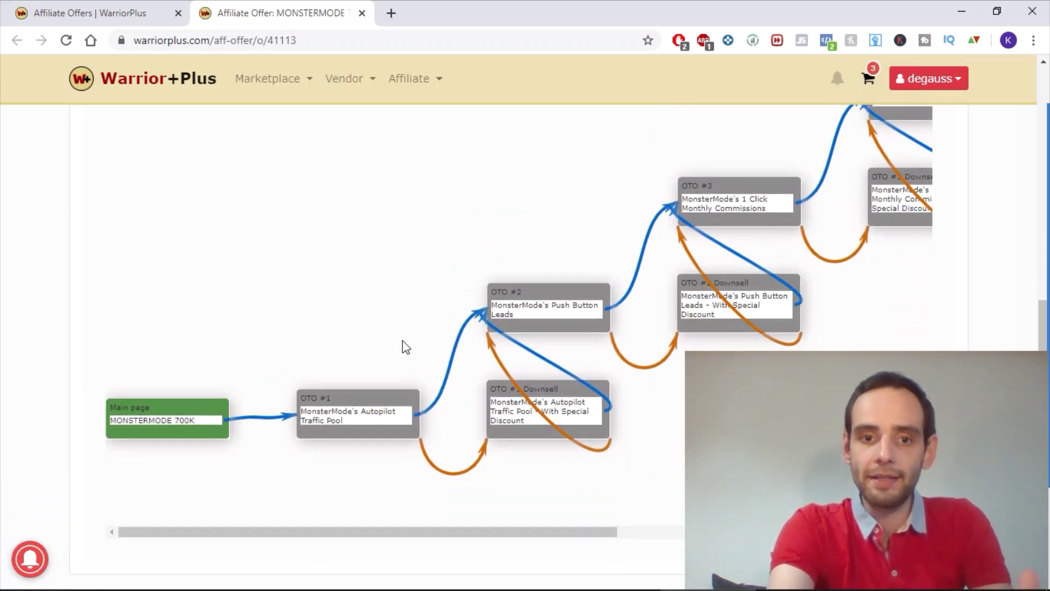
scroll(408, 335, "up", 6)
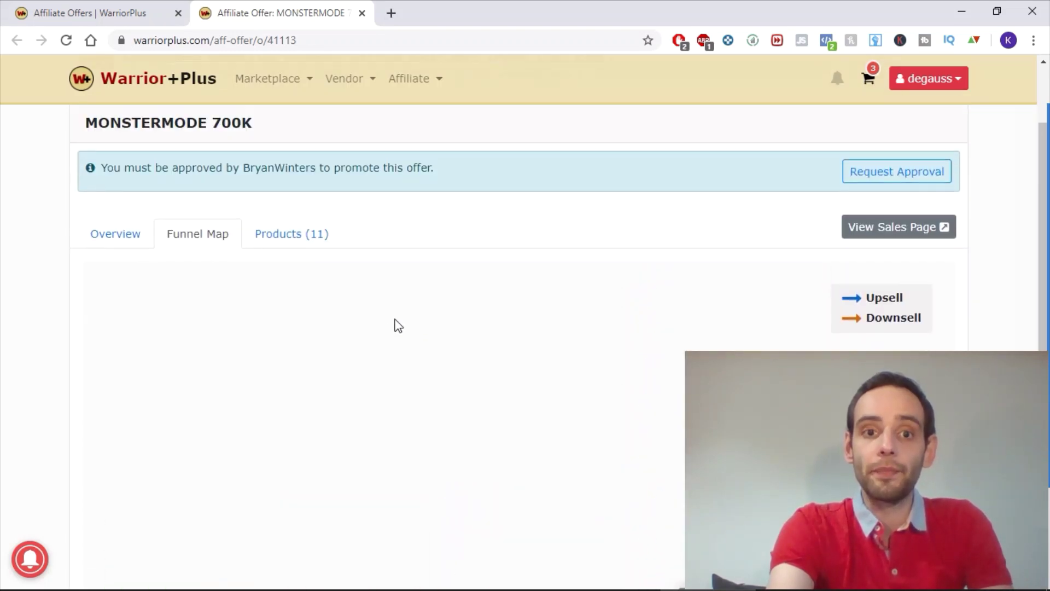
- Open the offer's product list and compare the front-end product's price and commission with those of the upsells
left_click(292, 240)
scroll(471, 229, "down", 4)
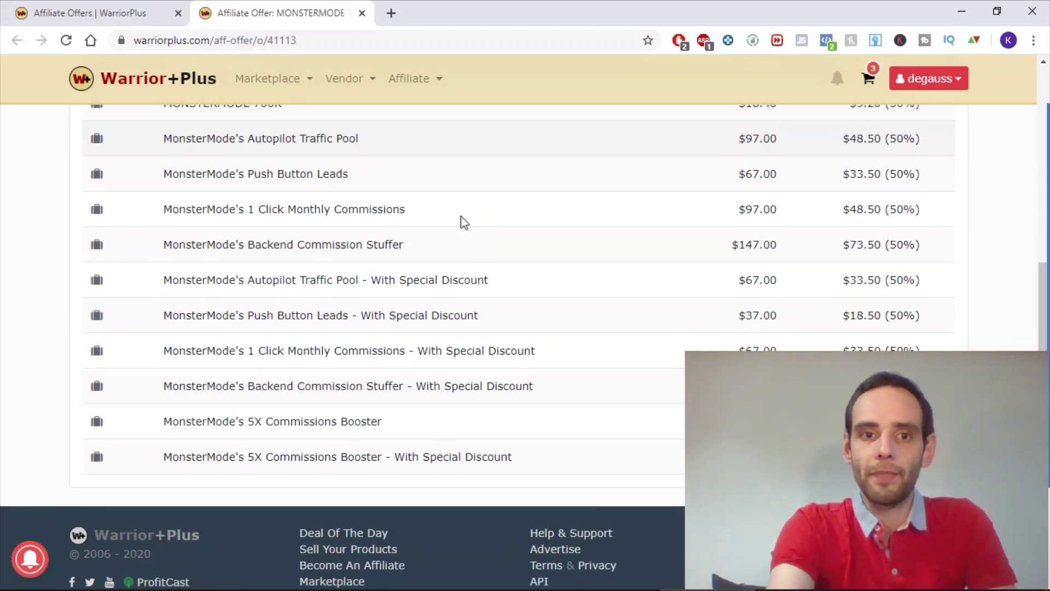
scroll(464, 227, "up", 1)
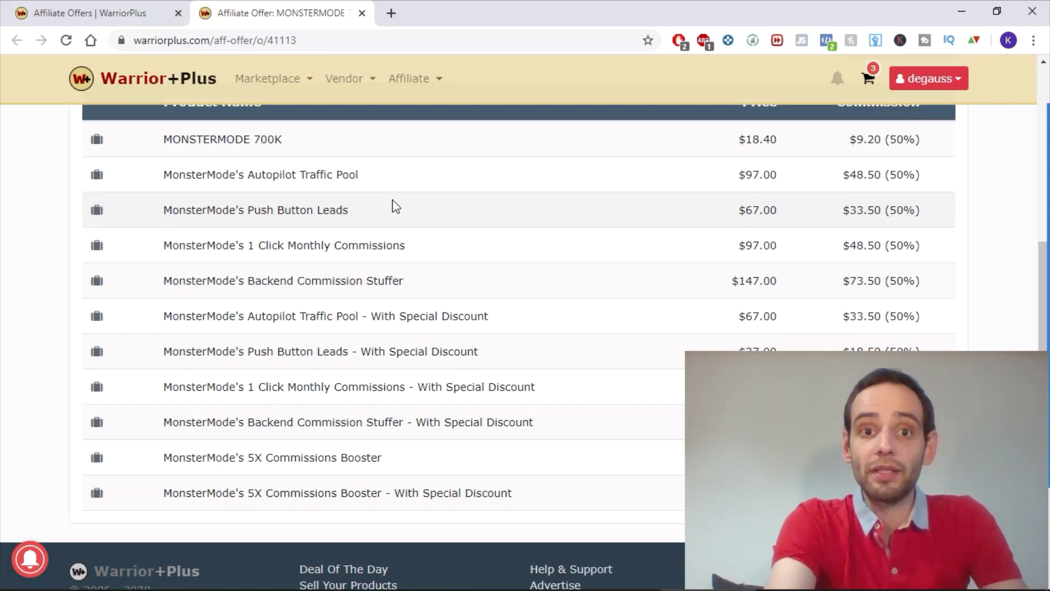
scroll(393, 206, "up", 1)
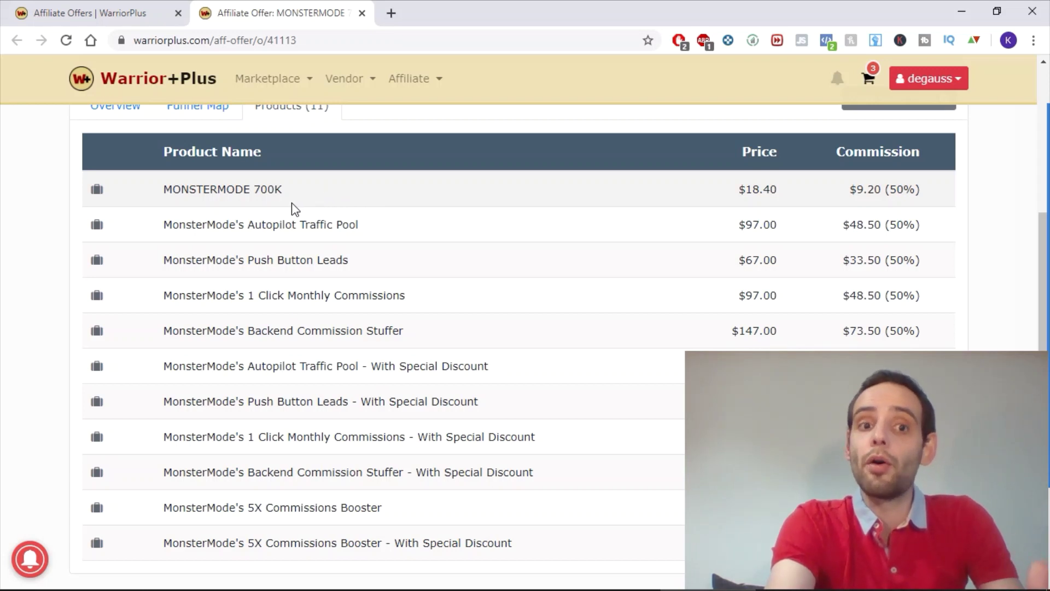
scroll(753, 189, "down", 1)
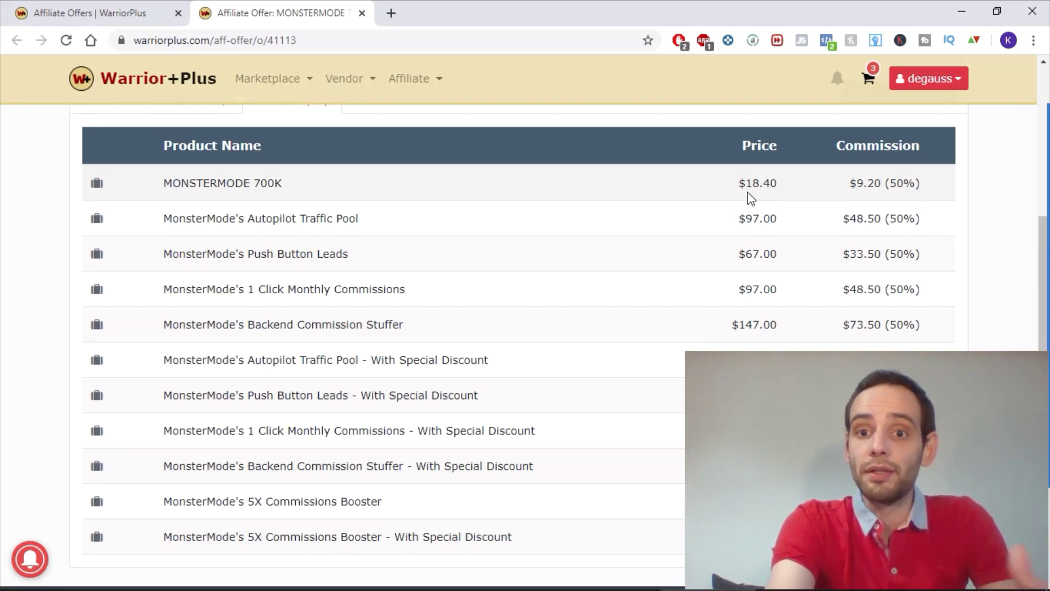
scroll(206, 186, "up", 1)
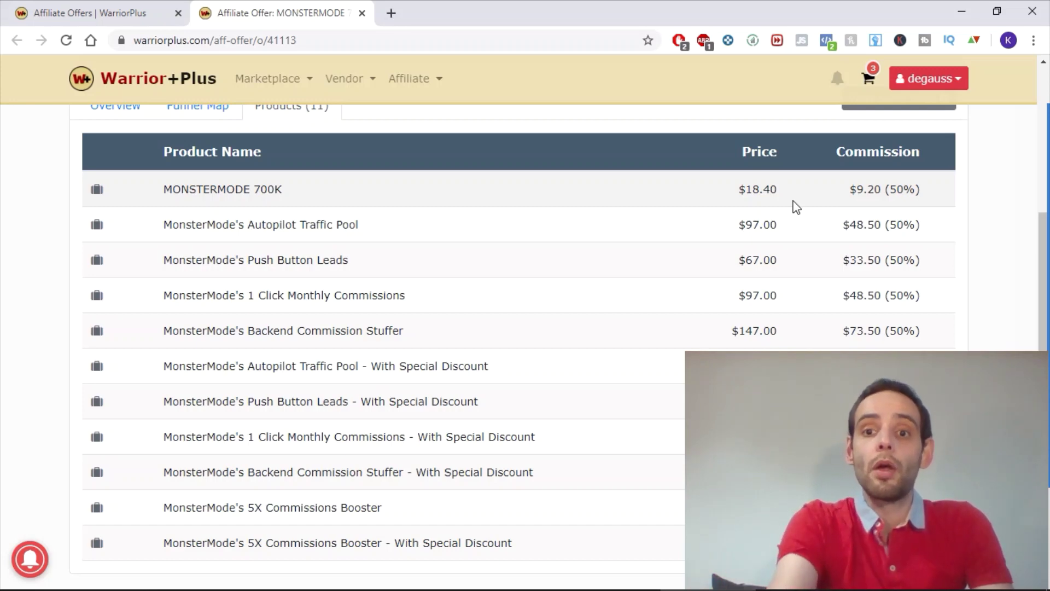
- Review the prices and commissions of the special-discount versions further down the MONSTERMODE 700K product list
scroll(521, 242, "down", 2)
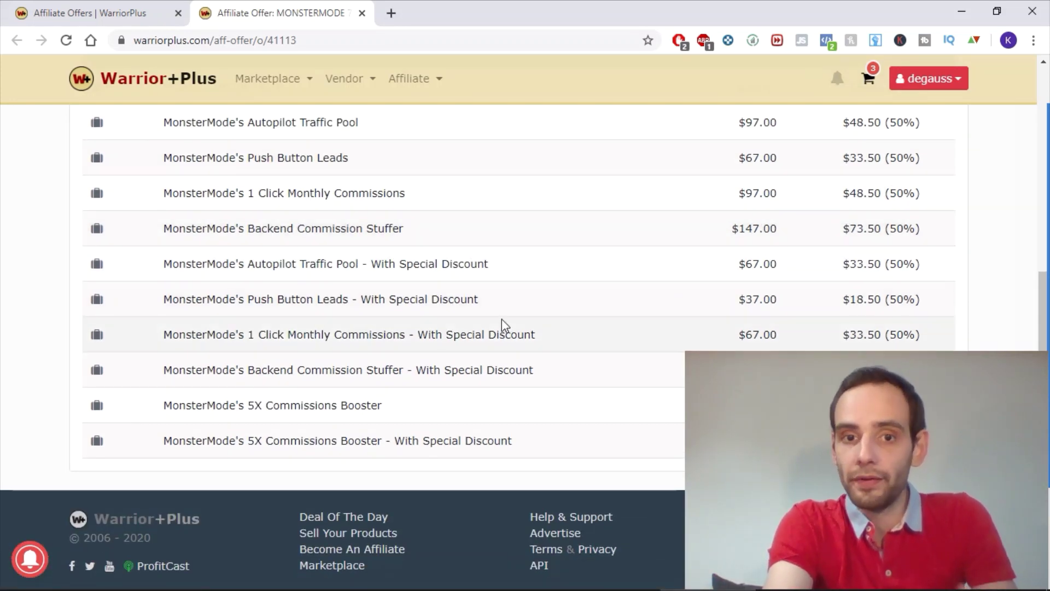
scroll(528, 316, "up", 1)
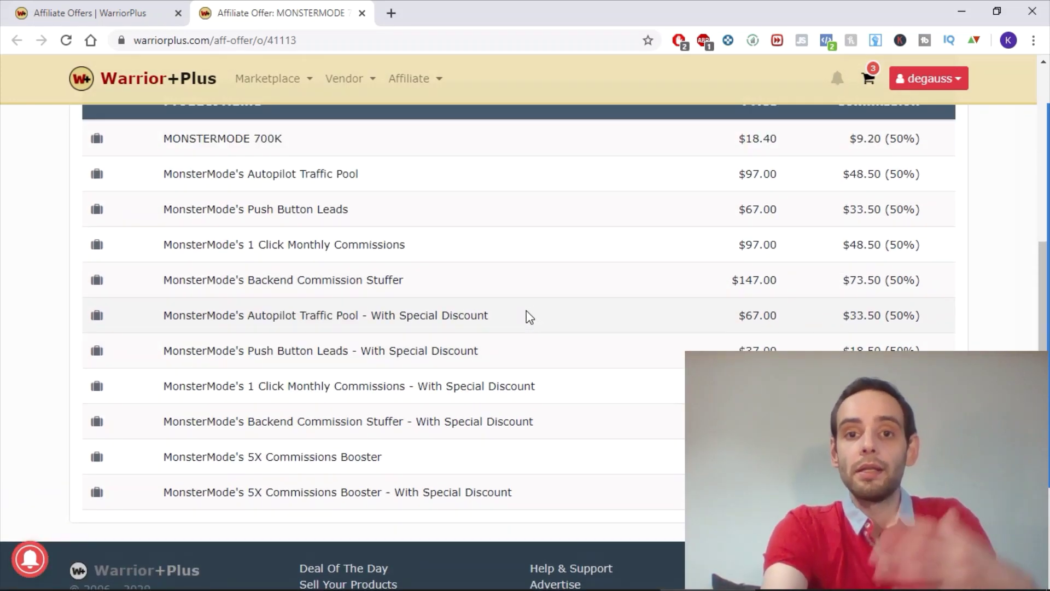
scroll(527, 310, "up", 1)
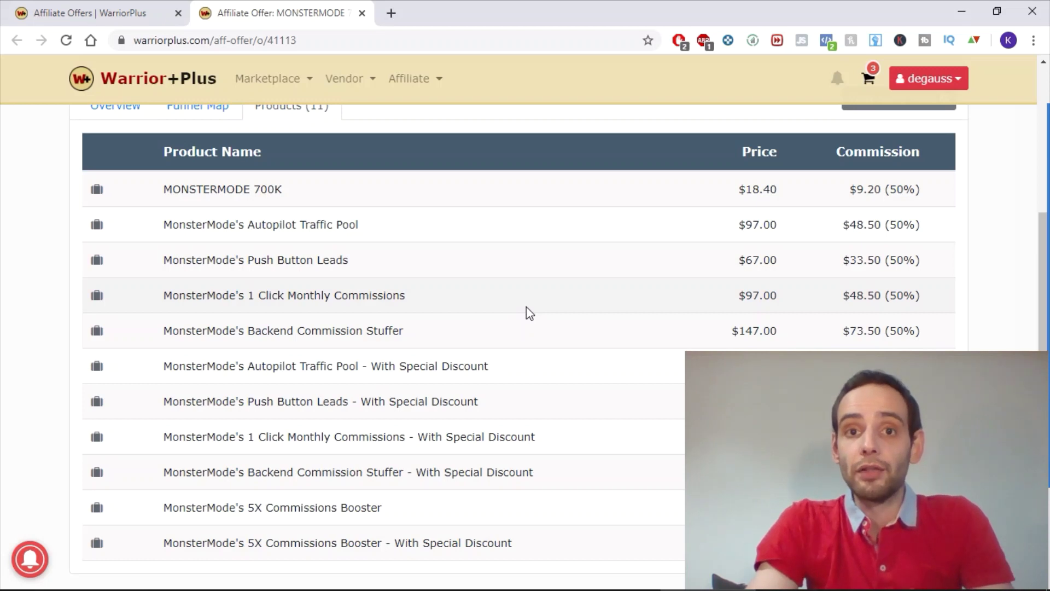
scroll(516, 358, "down", 1)
scroll(515, 362, "up", 1)
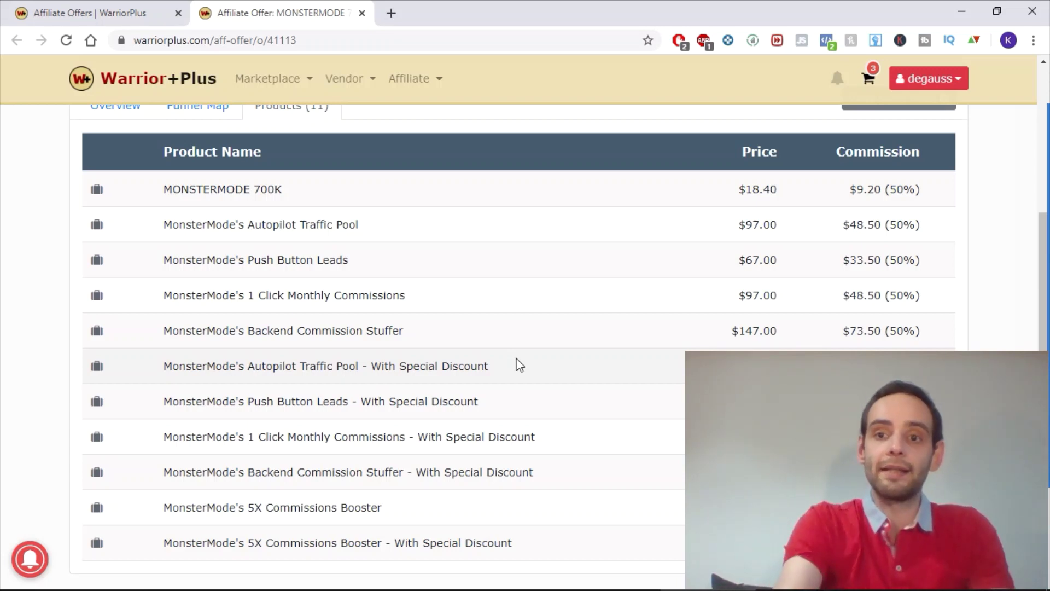
scroll(786, 271, "down", 2)
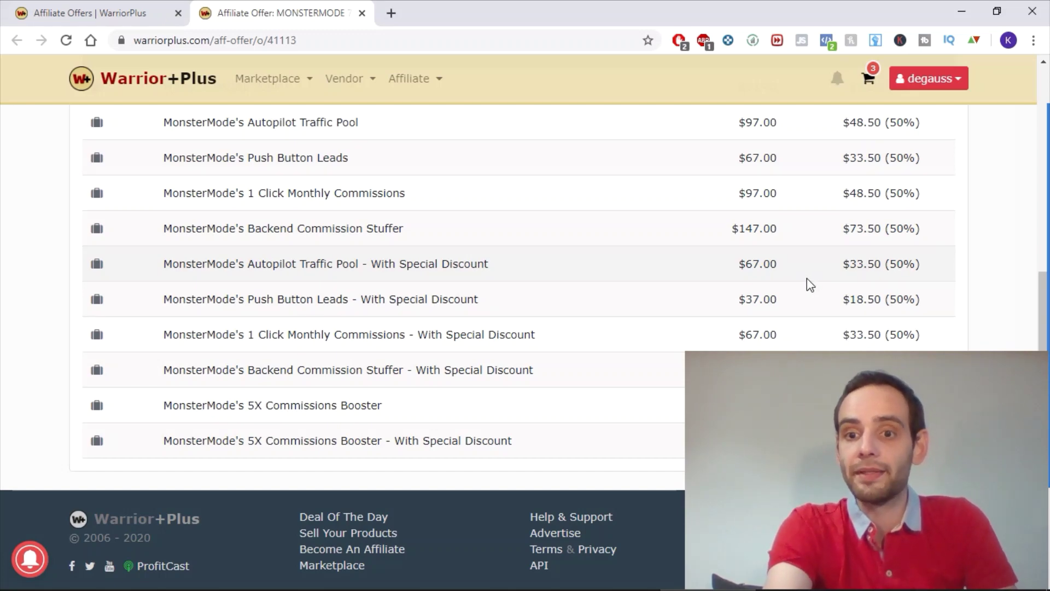
scroll(835, 268, "up", 6)
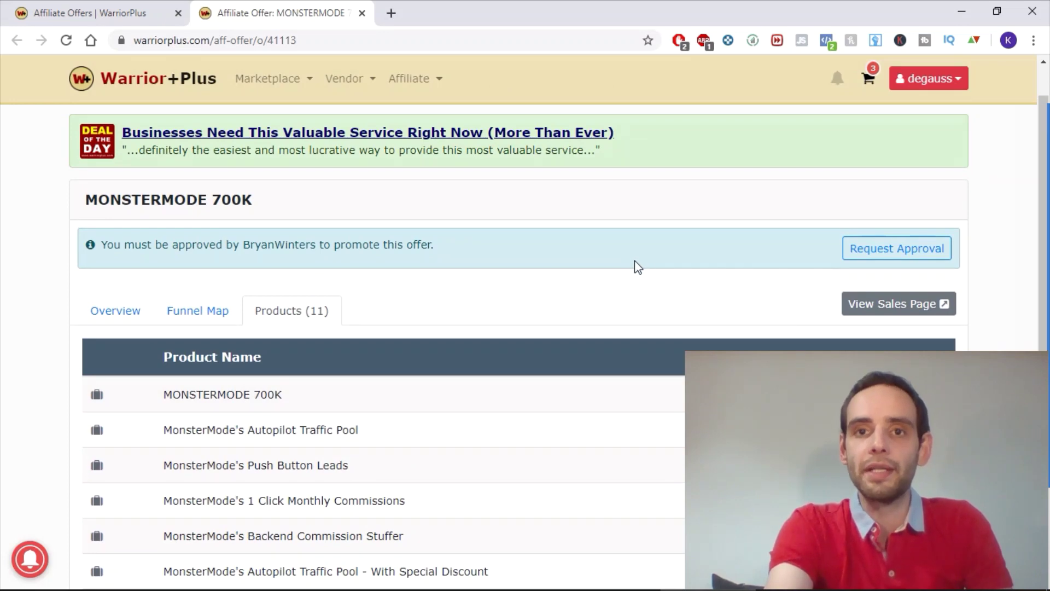
scroll(636, 266, "down", 5)
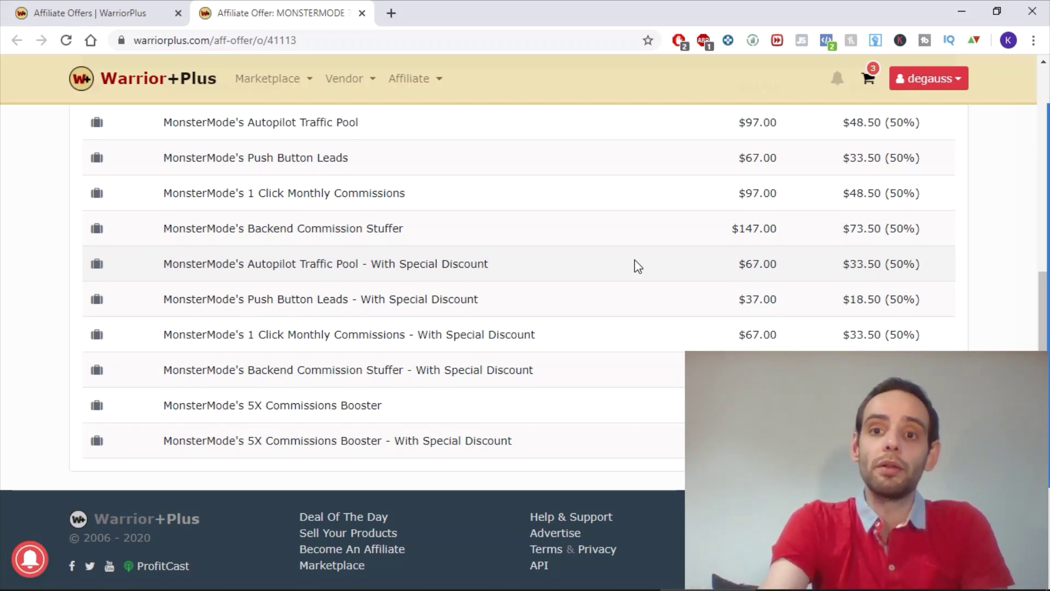
scroll(635, 260, "up", 6)
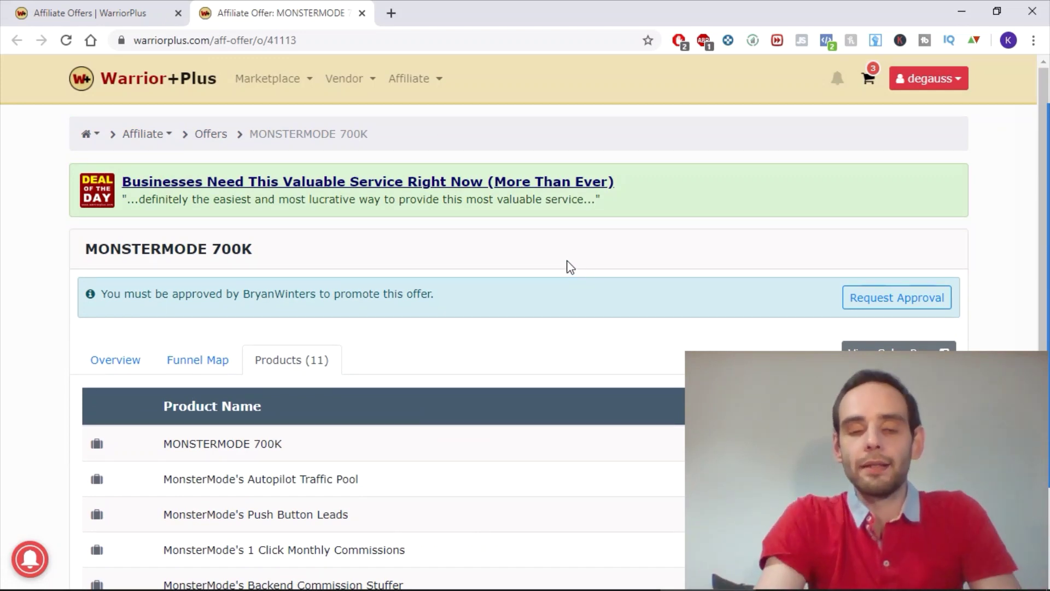
scroll(547, 268, "down", 1)
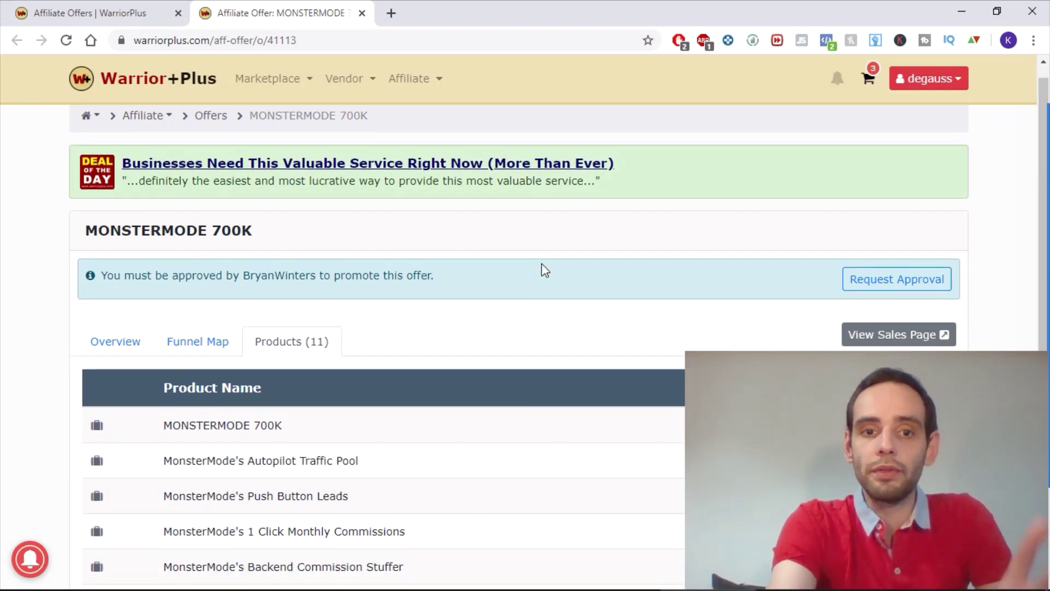
- Open the approval request for MONSTERMODE 700K, examine its Pay To Account and Request Notes fields, and close it without submitting
scroll(542, 264, "down", 2)
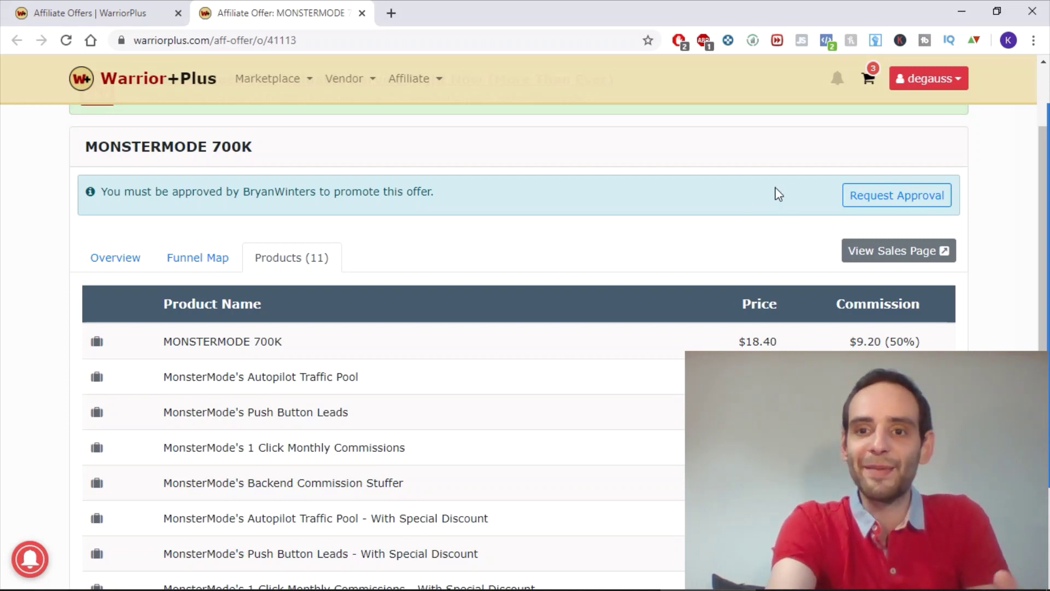
left_click(884, 197)
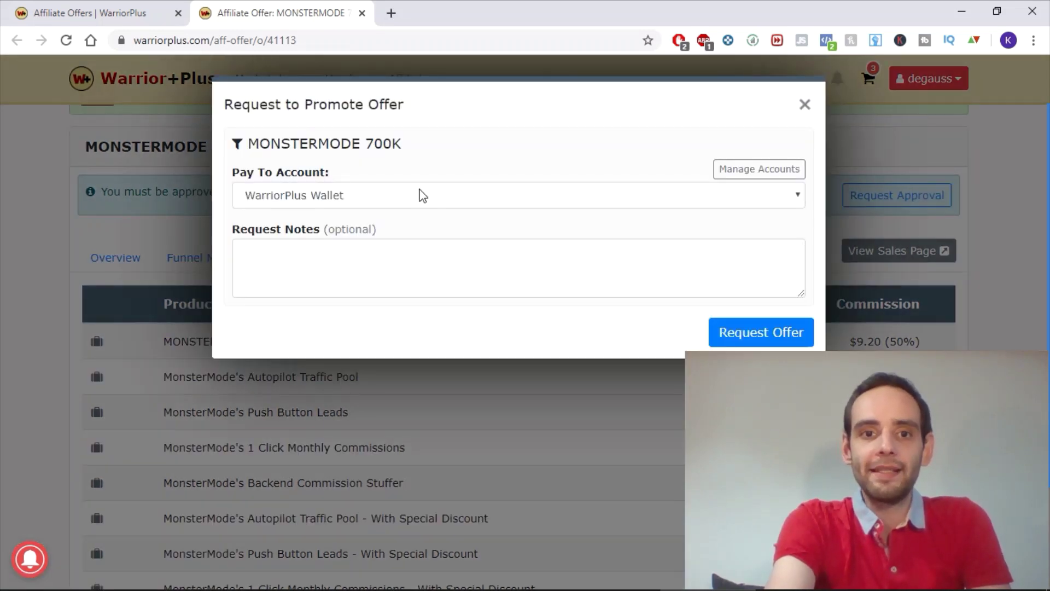
left_click(402, 253)
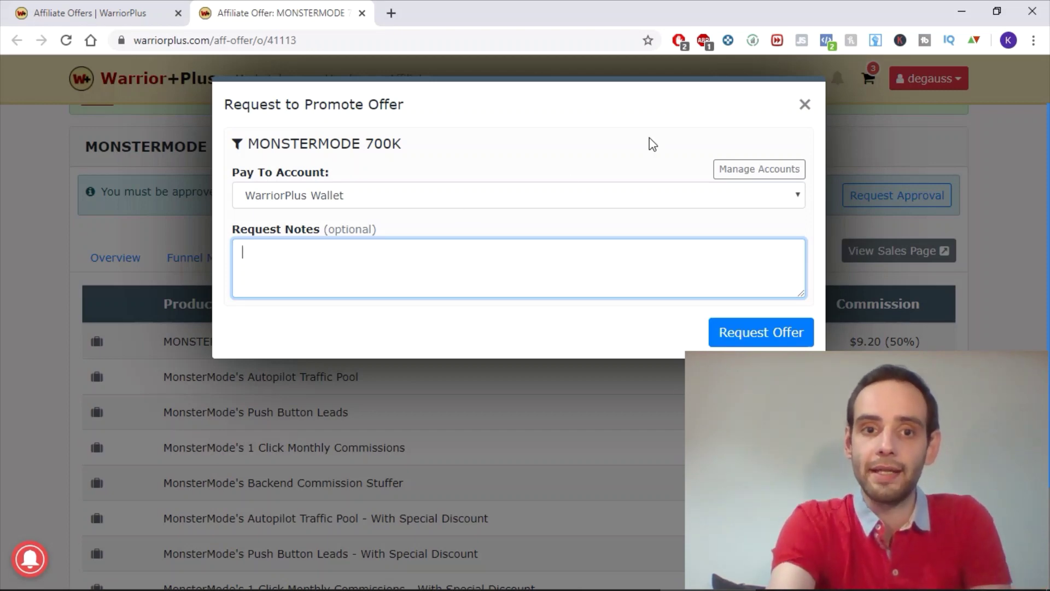
left_click(804, 104)
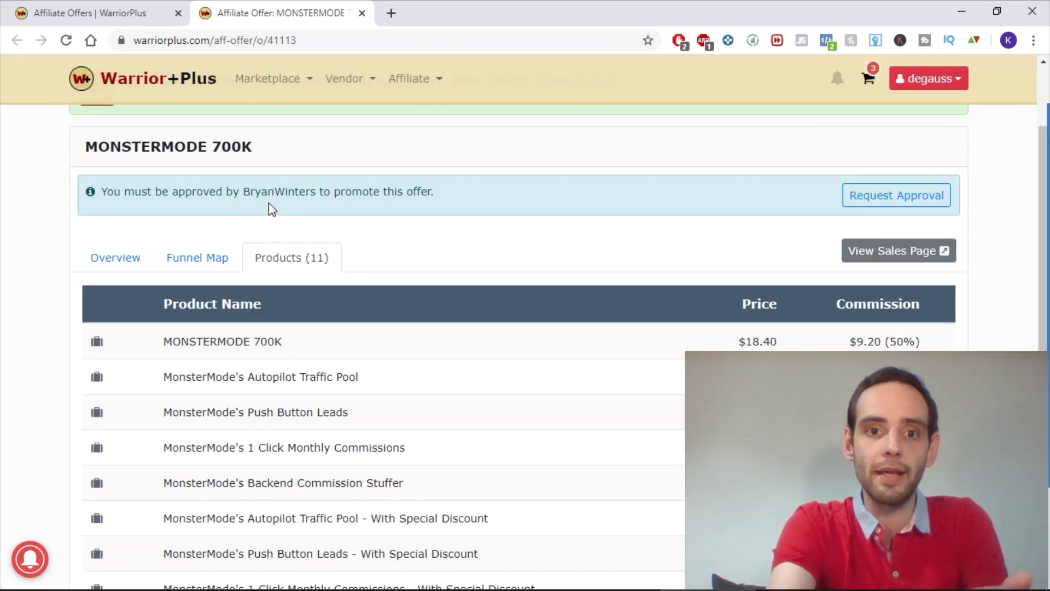
- Revisit the Request Notes field of the approval request form twice, closing the form each time without sending a request
left_click(892, 197)
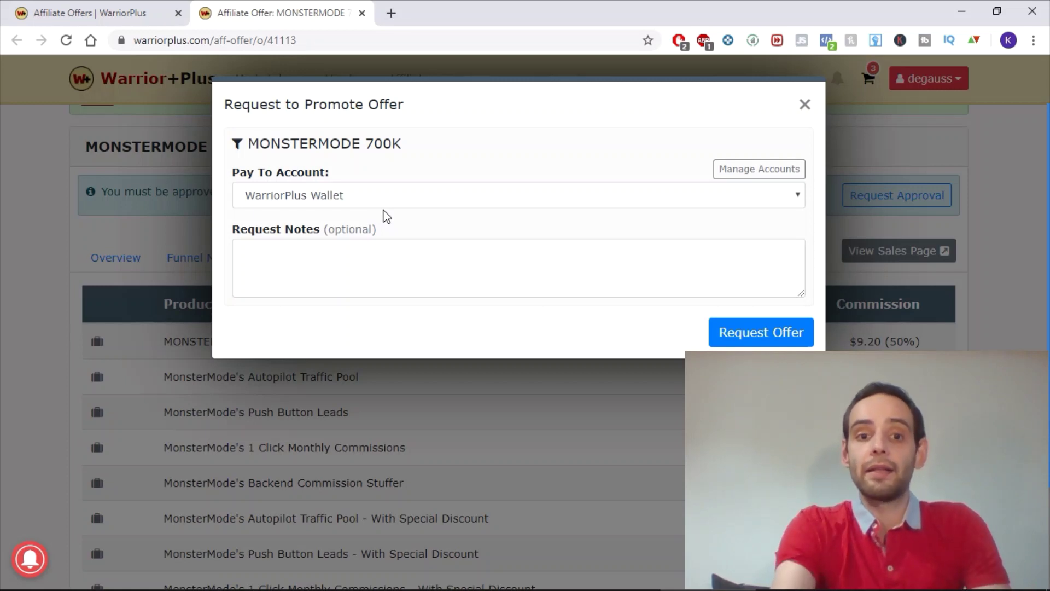
left_click(381, 247)
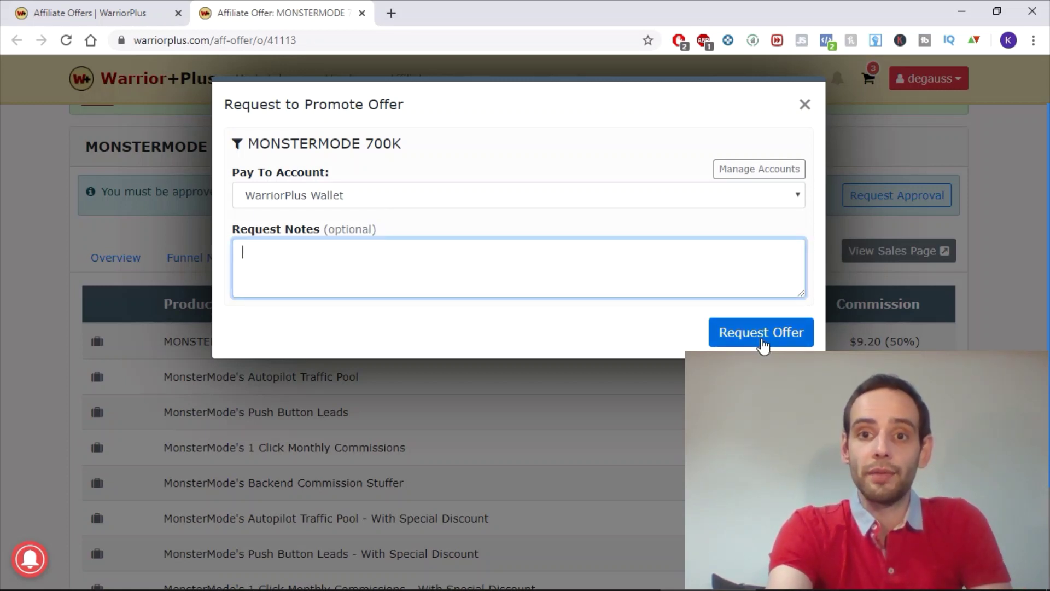
left_click(805, 104)
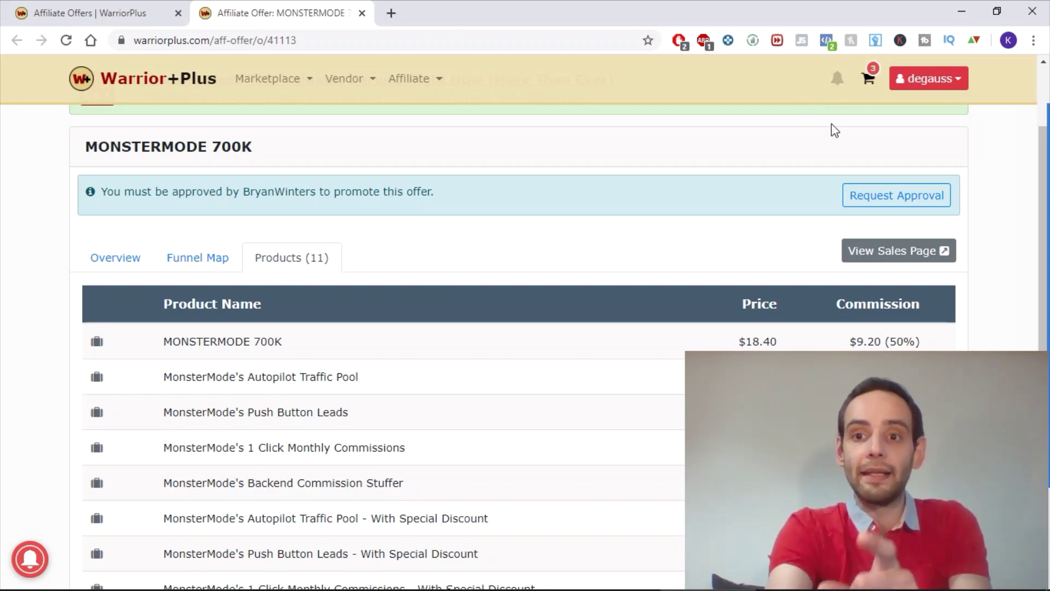
left_click(866, 195)
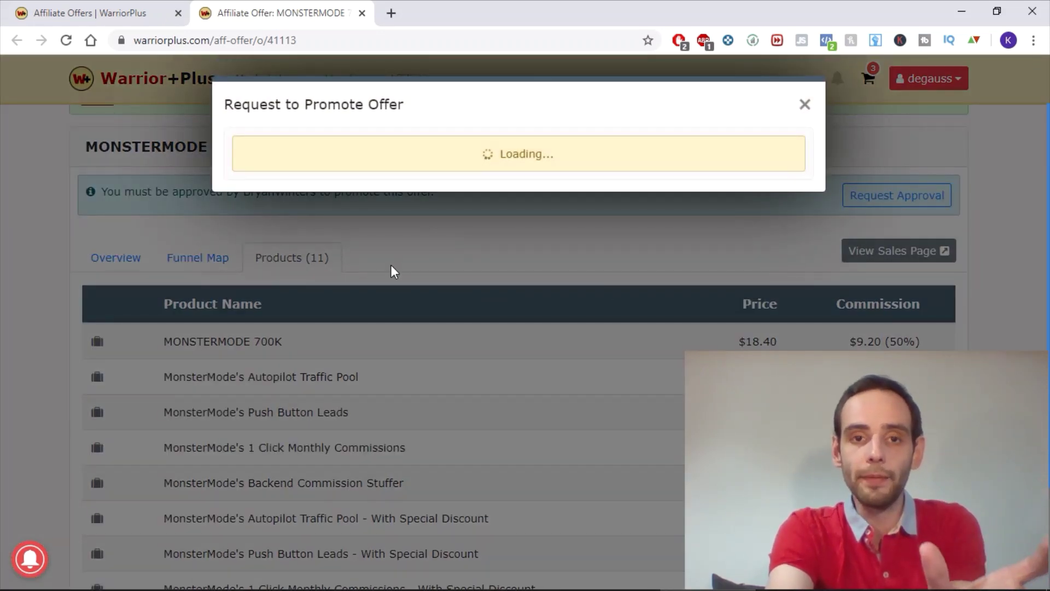
left_click(363, 268)
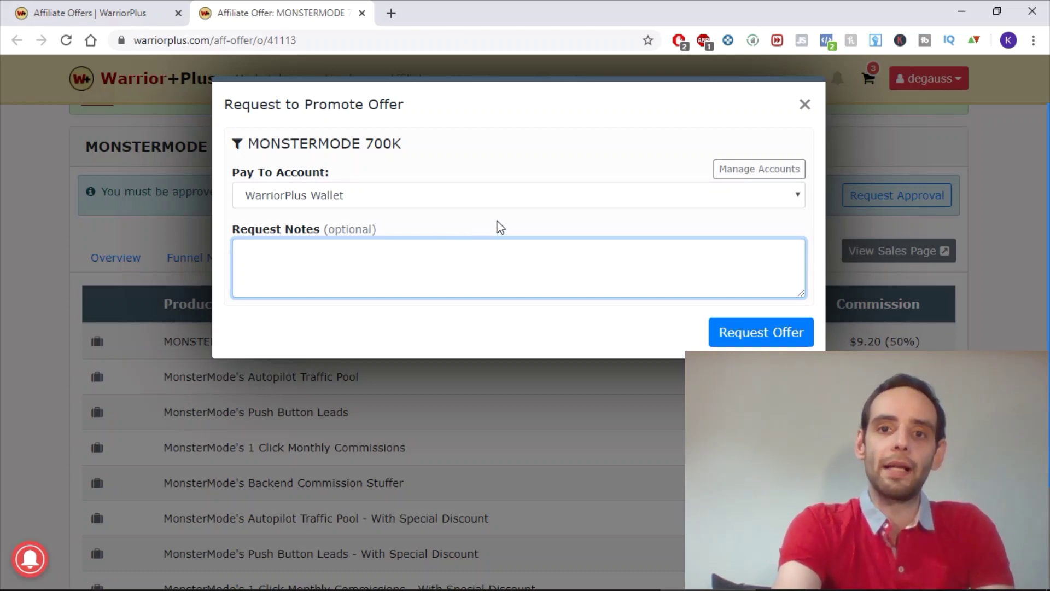
left_click(804, 104)
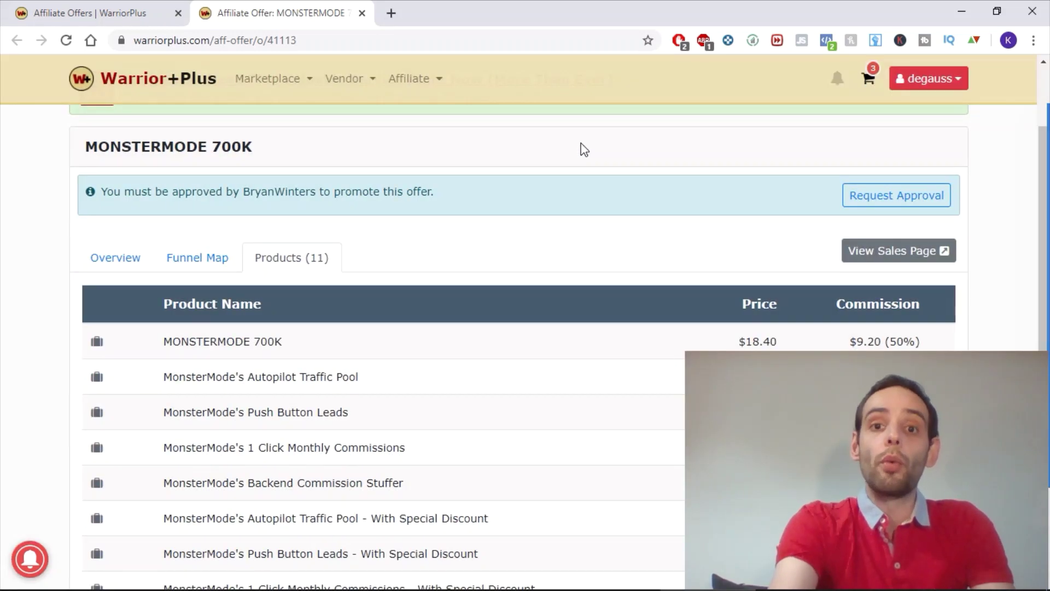